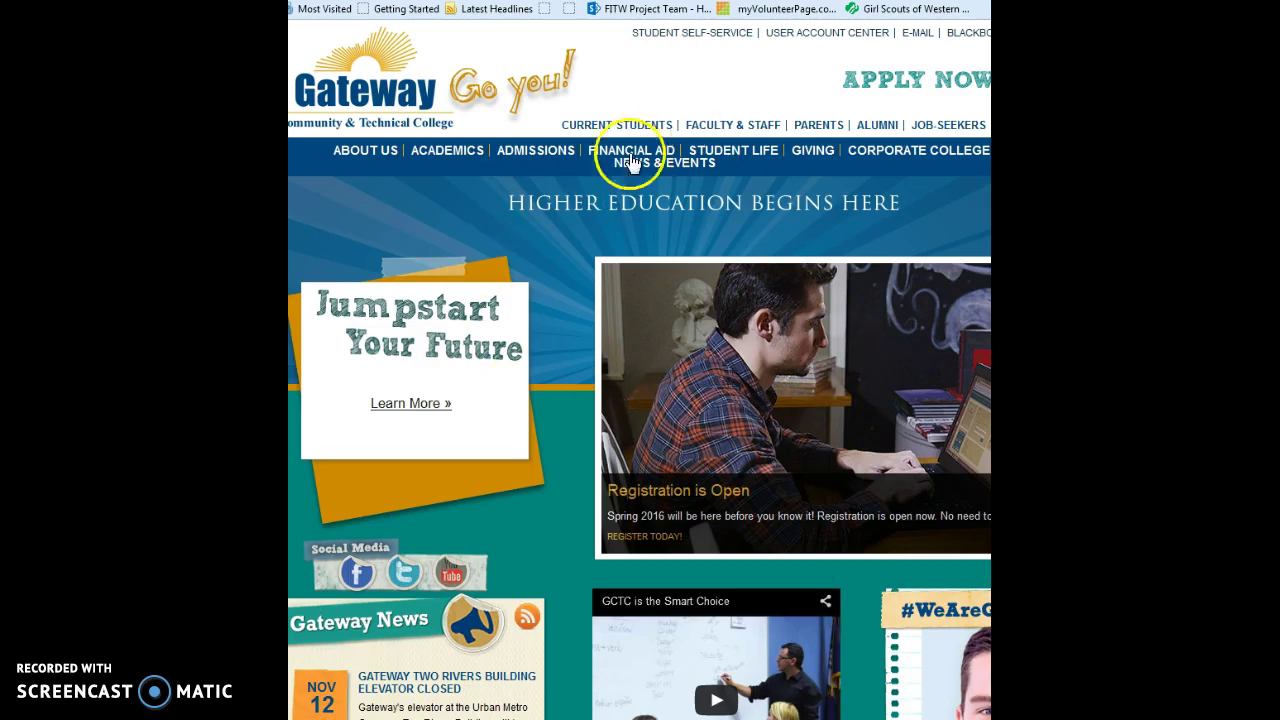
Step: Reach the PeopleSoft portal from the college's Faculty & Staff resources and sign in to Financials PRD with the stored credentials
{"action": "left_click", "coordinate": [745, 127]}
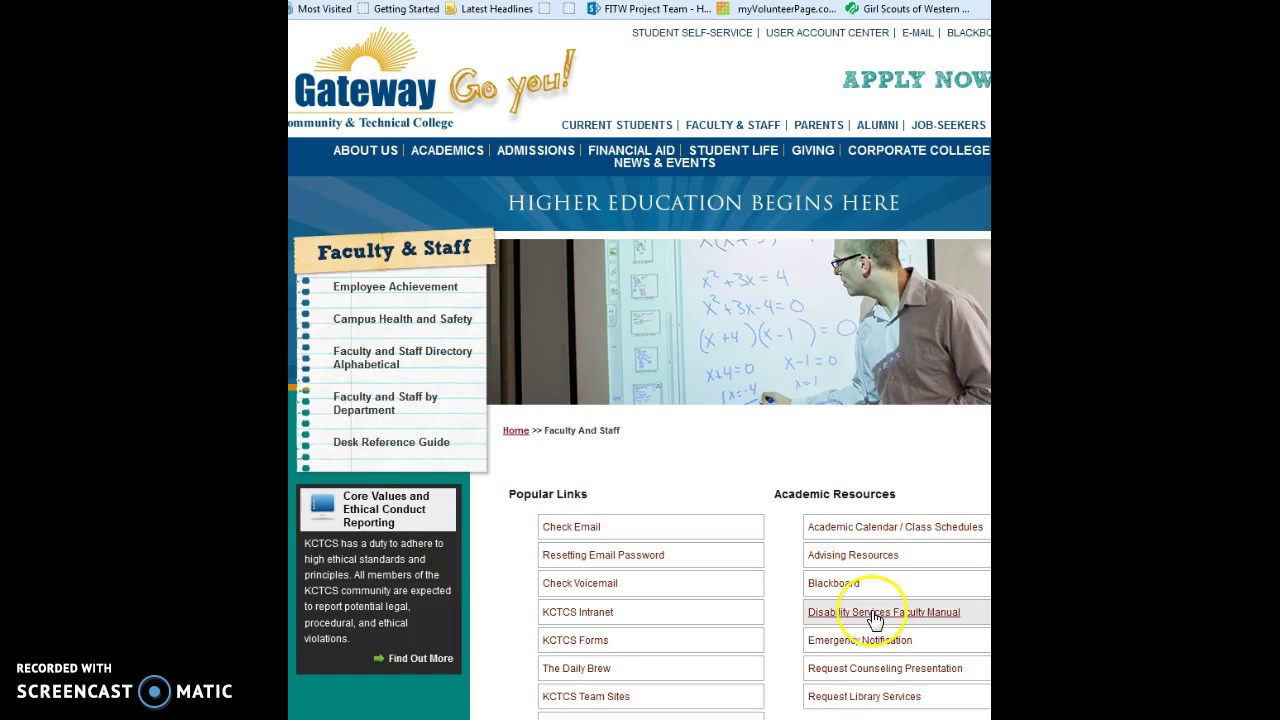
{"action": "scroll", "coordinate": [875, 620], "scroll_direction": "down", "scroll_amount": 5}
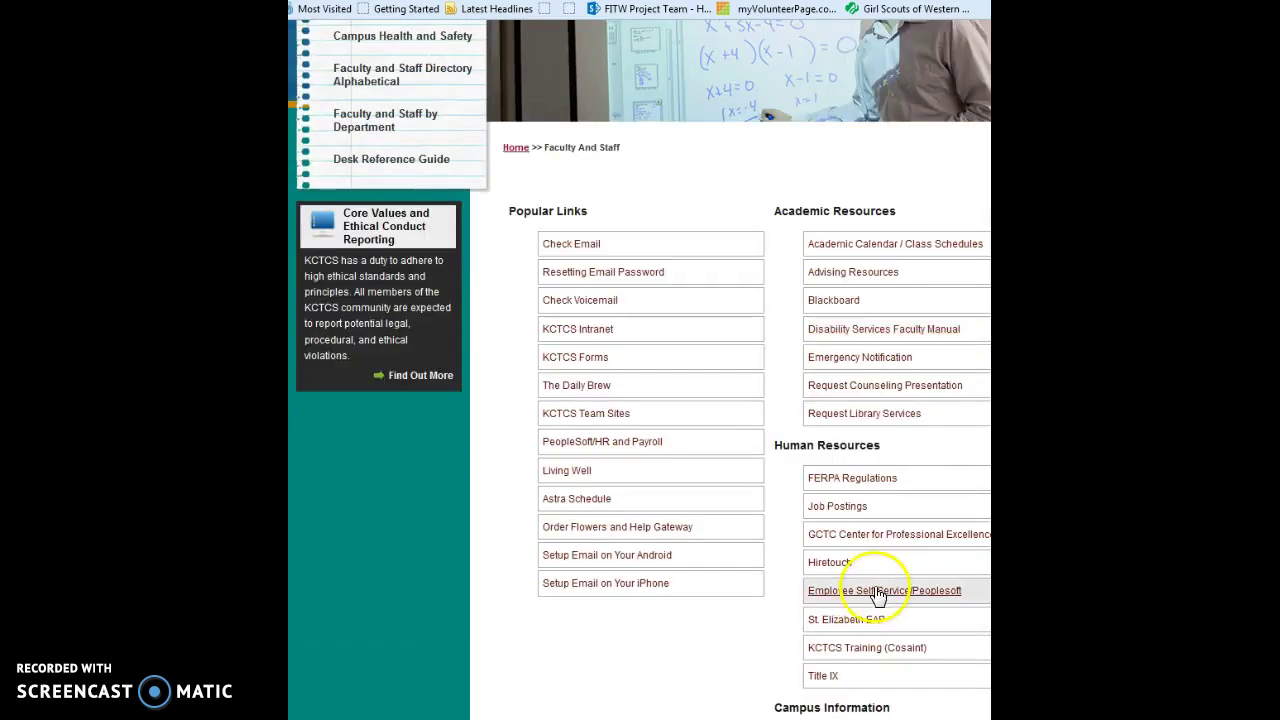
{"action": "left_click", "coordinate": [877, 595]}
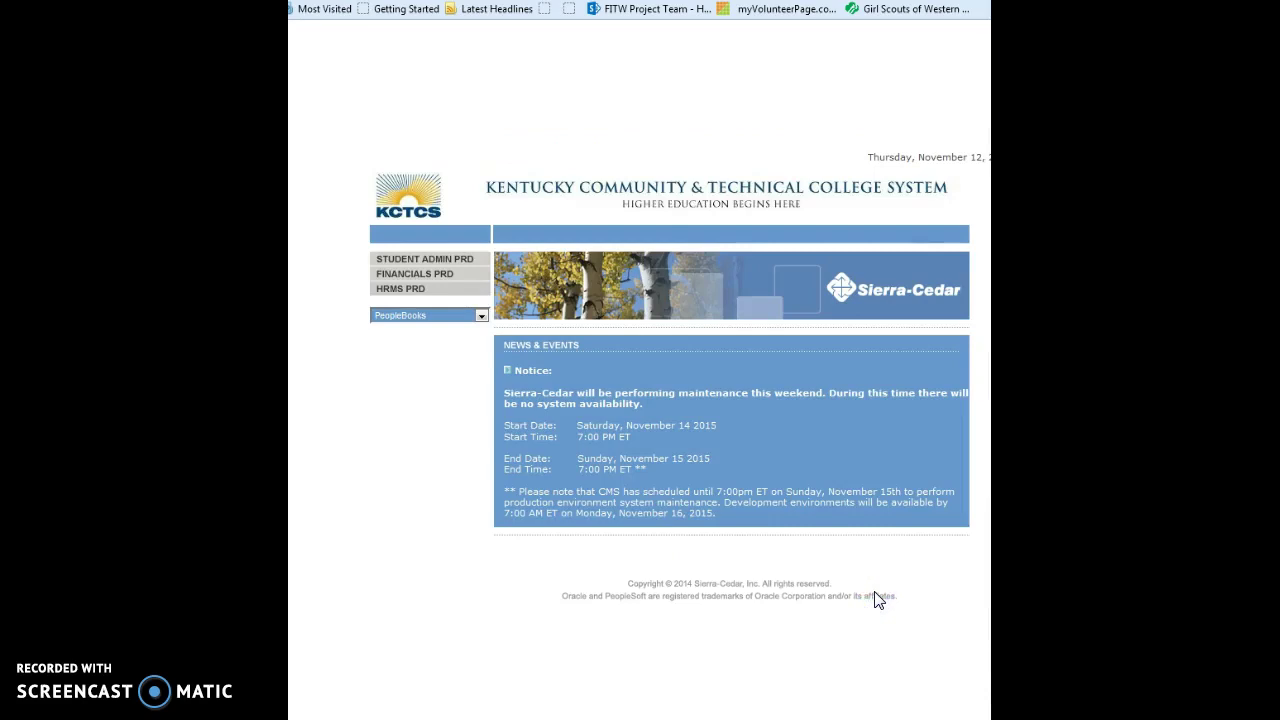
{"action": "left_click", "coordinate": [405, 278]}
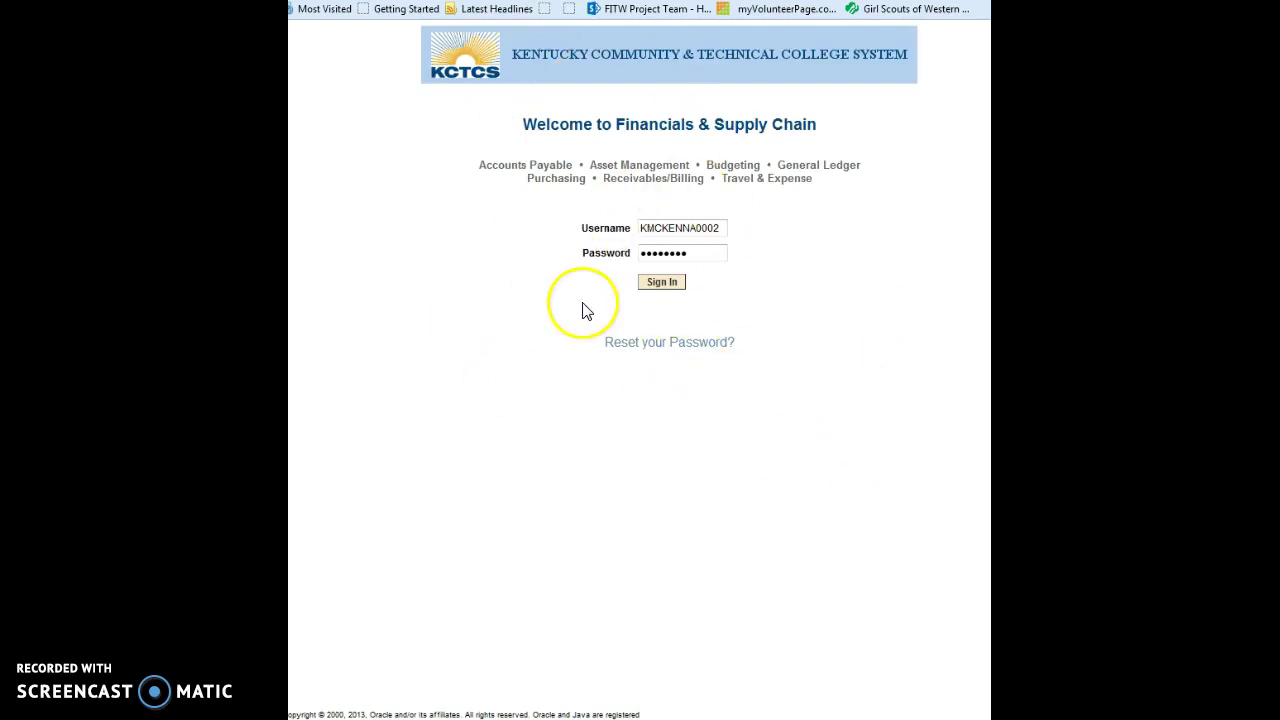
{"action": "left_click", "coordinate": [648, 285]}
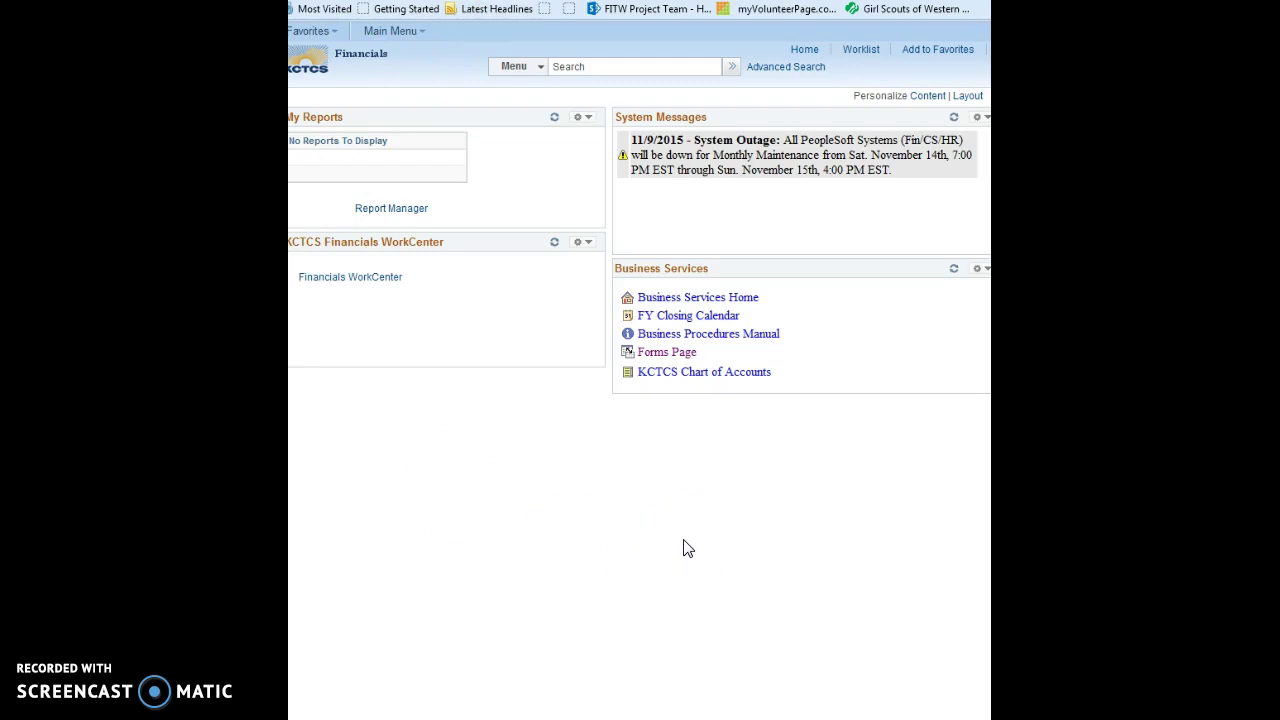
Step: Create a new expense report in Employee Self-Service Travel and Expenses, using the employee ID already filled in
{"action": "left_click", "coordinate": [385, 38]}
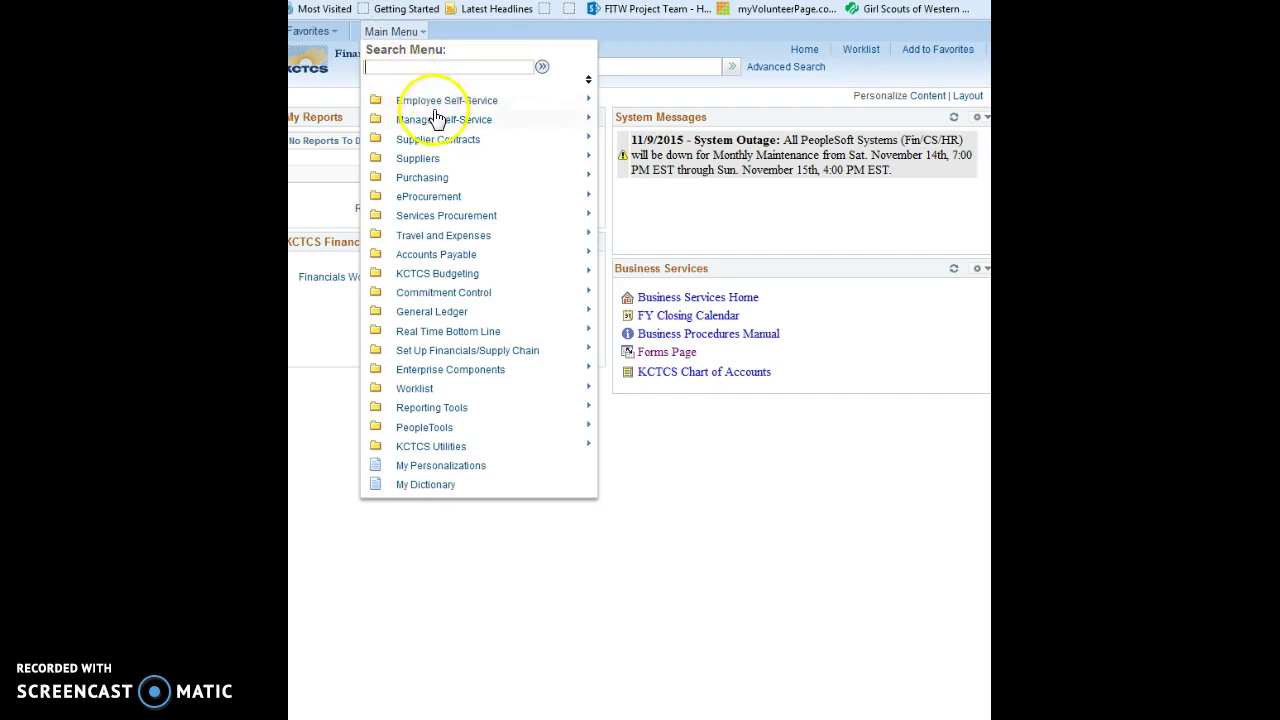
{"action": "mouse_move", "coordinate": [437, 114]}
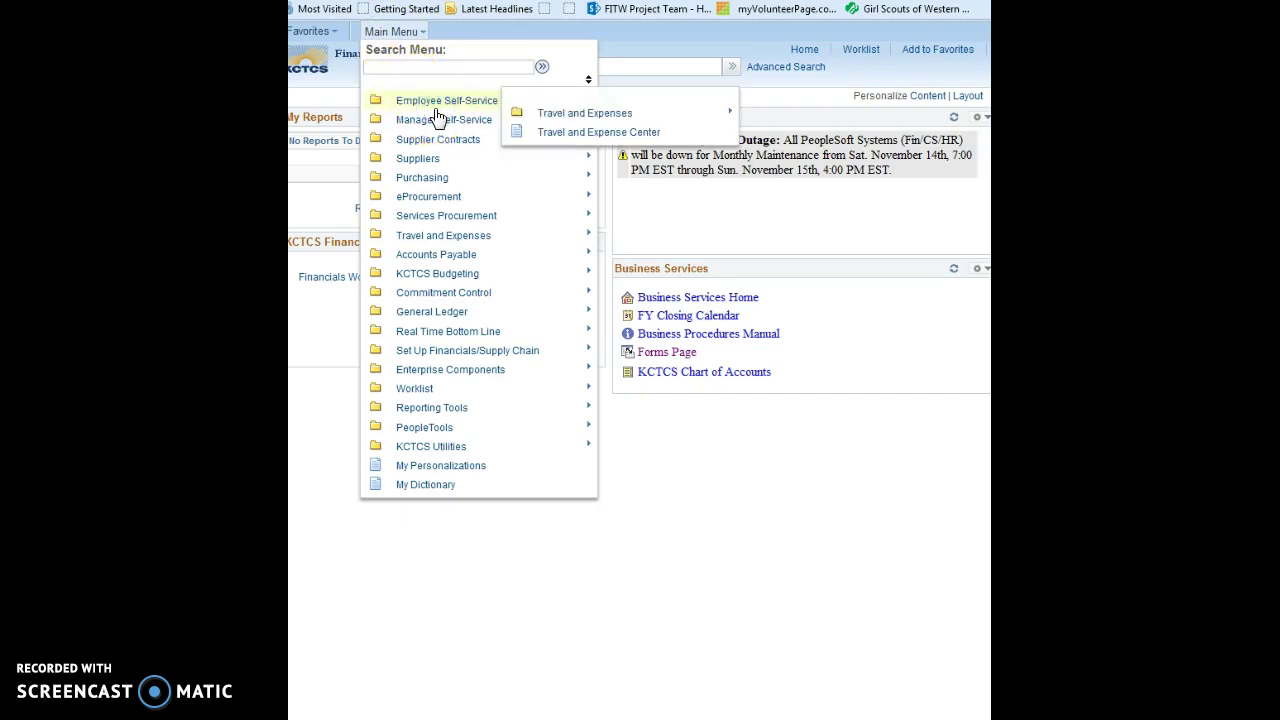
{"action": "mouse_move", "coordinate": [553, 120]}
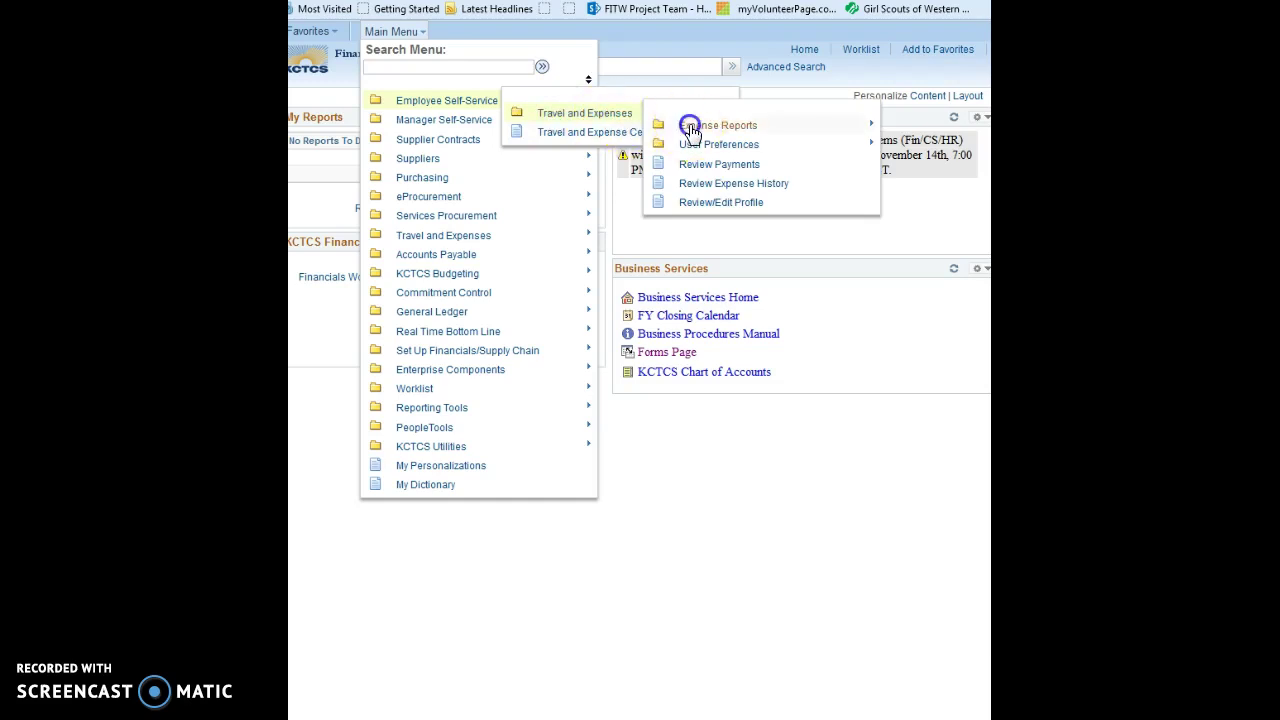
{"action": "mouse_move", "coordinate": [690, 130]}
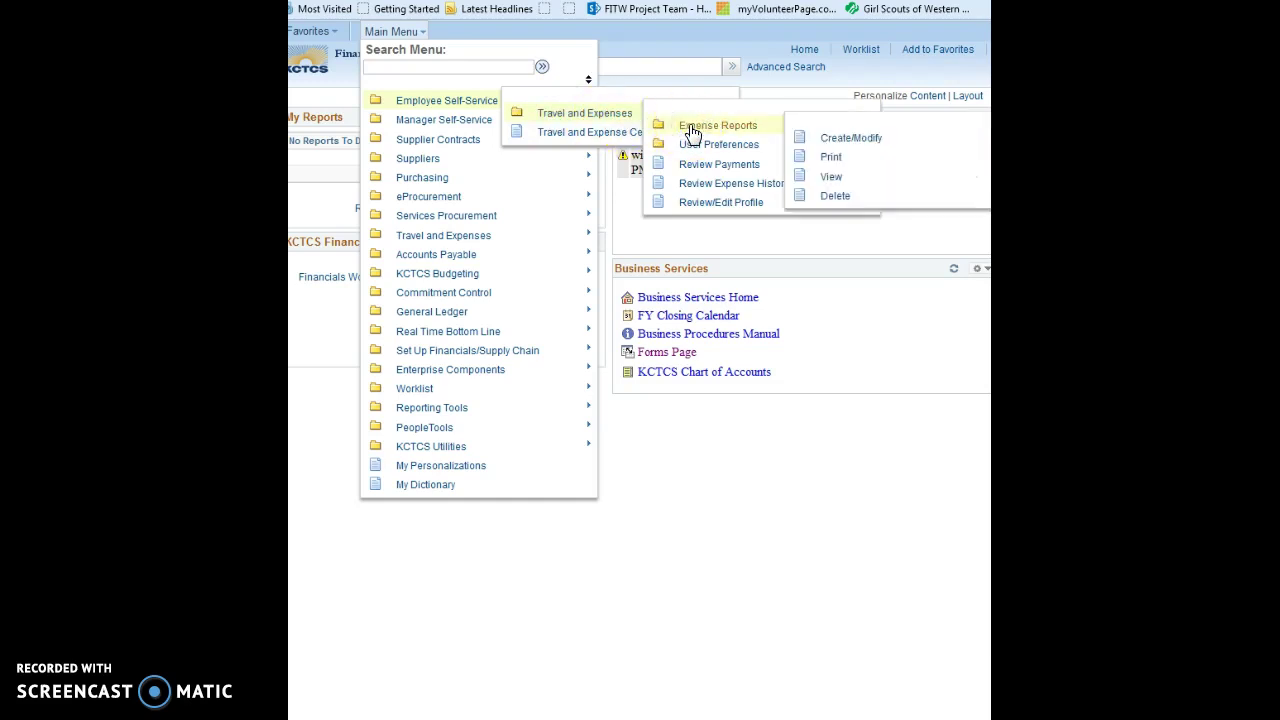
{"action": "left_click", "coordinate": [835, 140]}
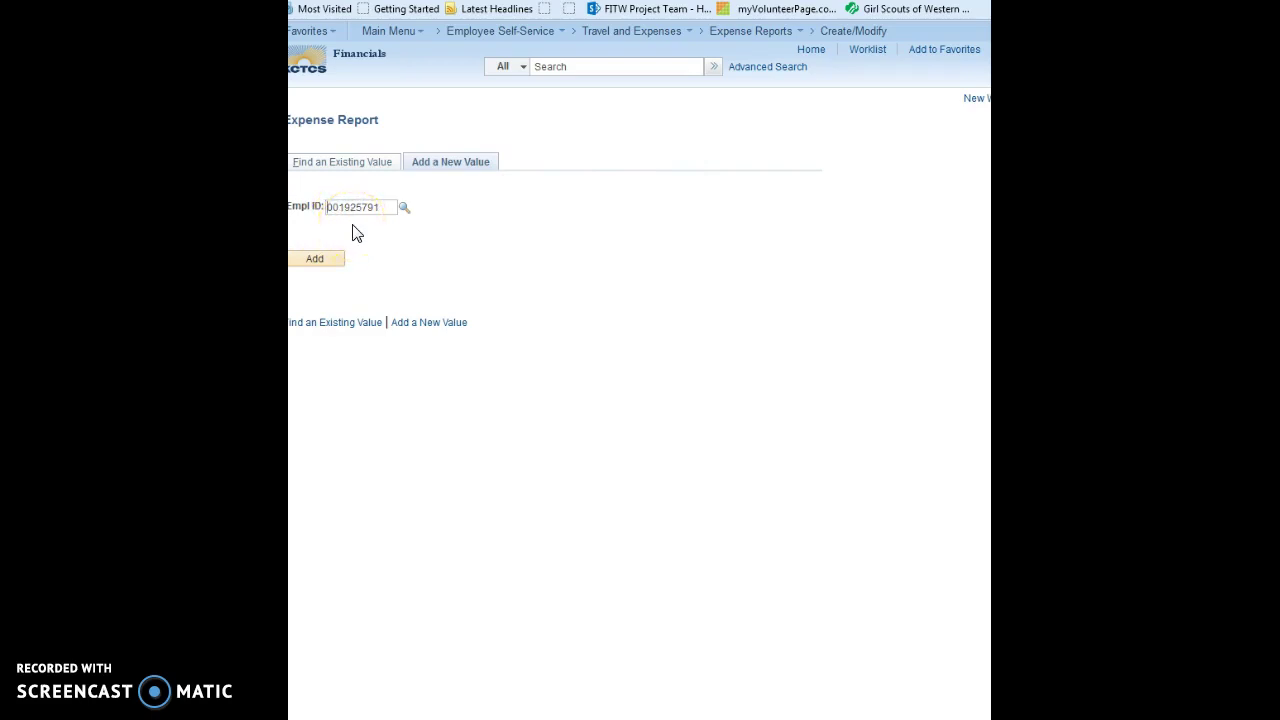
{"action": "left_click", "coordinate": [318, 262]}
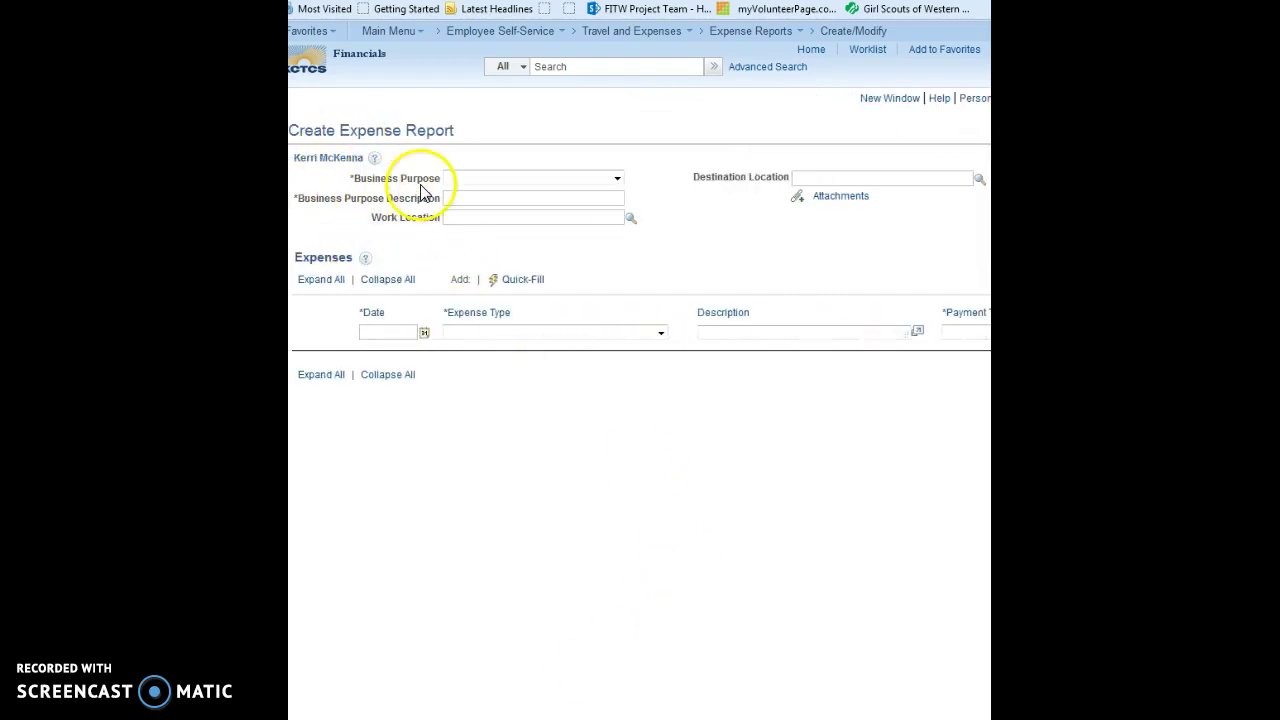
Step: Set the report's business purpose to Conference and look up Albuquerque, New Mexico as the destination location
{"action": "left_click", "coordinate": [617, 179]}
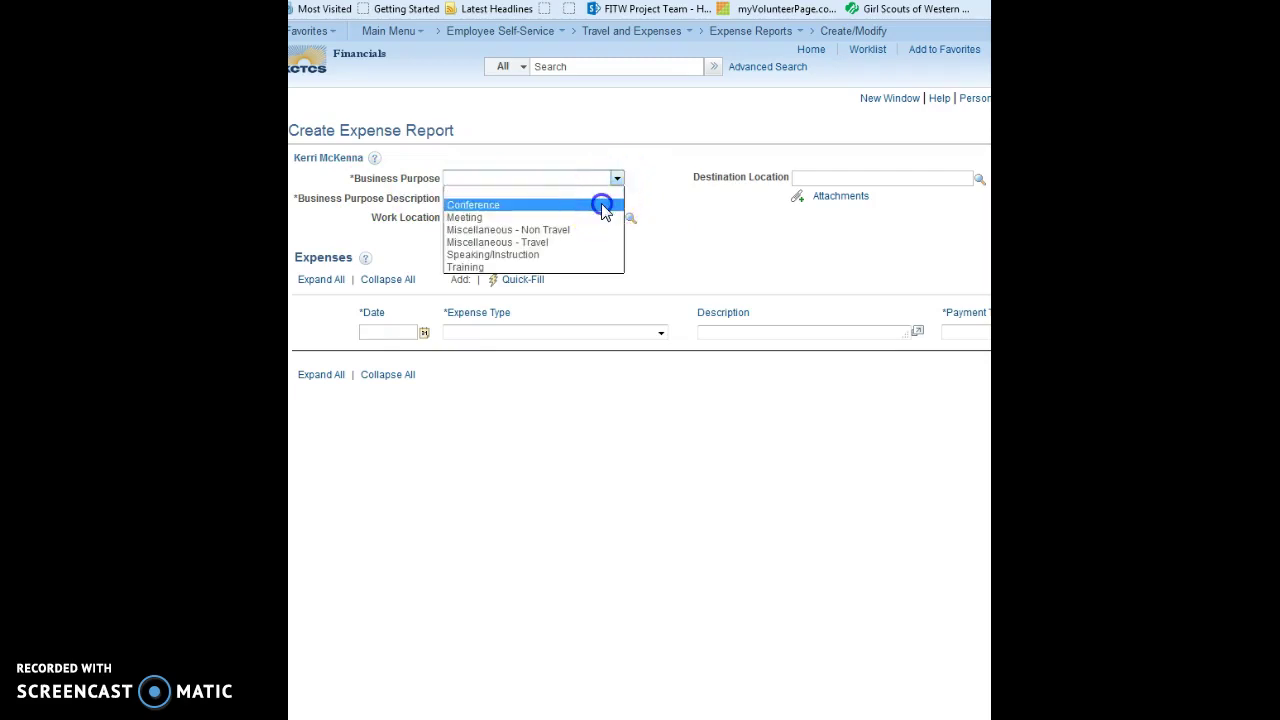
{"action": "left_click", "coordinate": [602, 206]}
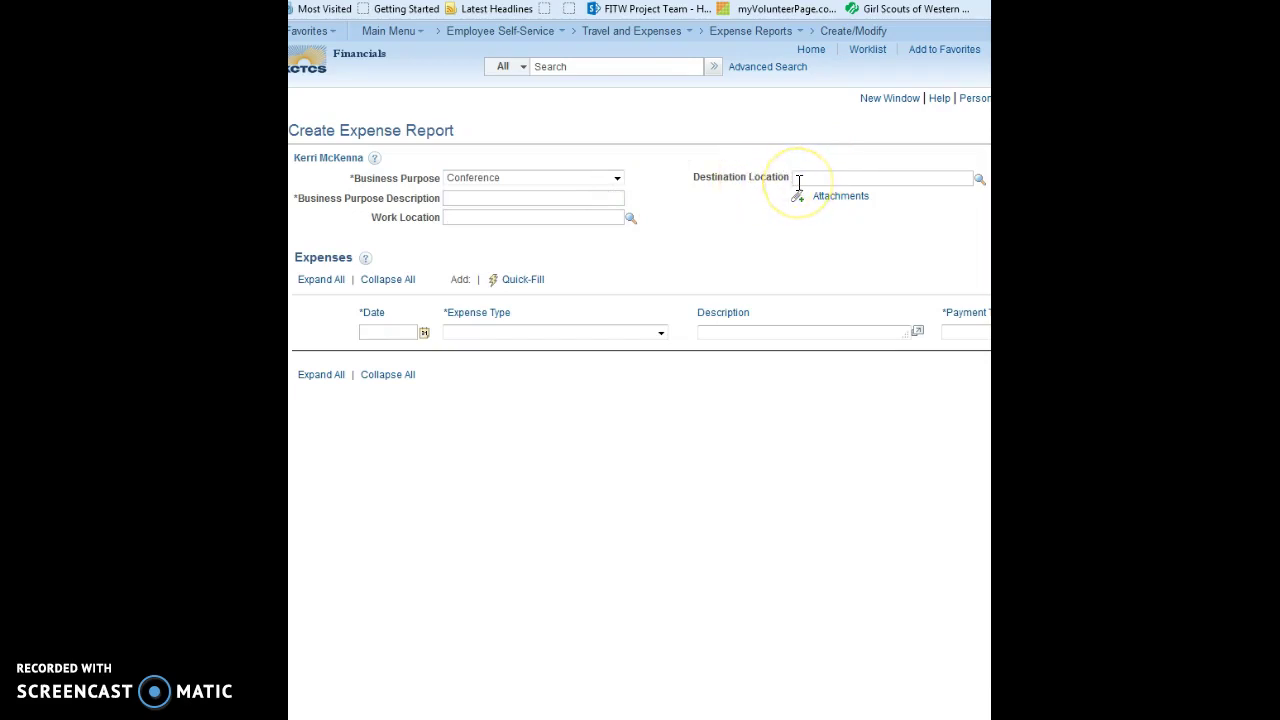
{"action": "left_click", "coordinate": [980, 184]}
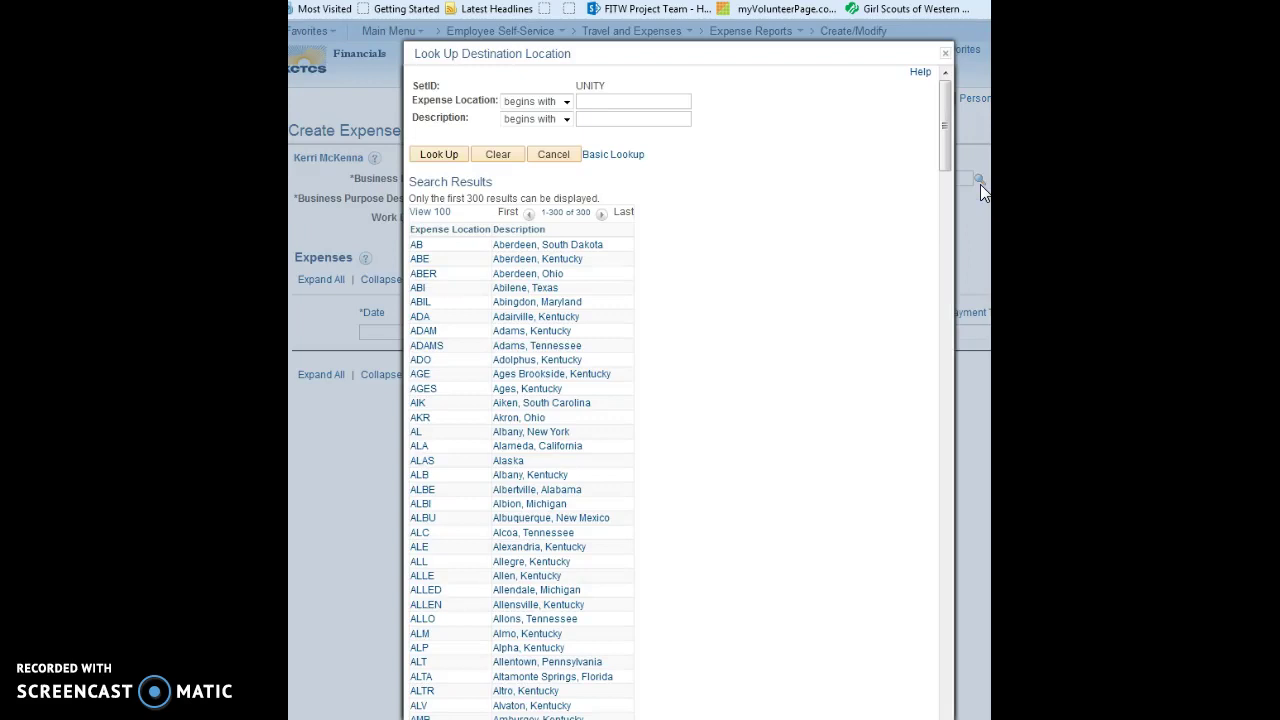
{"action": "mouse_move", "coordinate": [946, 160]}
{"action": "left_mouse_down"}
{"action": "mouse_move", "coordinate": [922, 300]}
{"action": "mouse_move", "coordinate": [920, 651]}
{"action": "mouse_move", "coordinate": [944, 680]}
{"action": "mouse_move", "coordinate": [951, 136]}
{"action": "left_mouse_up"}
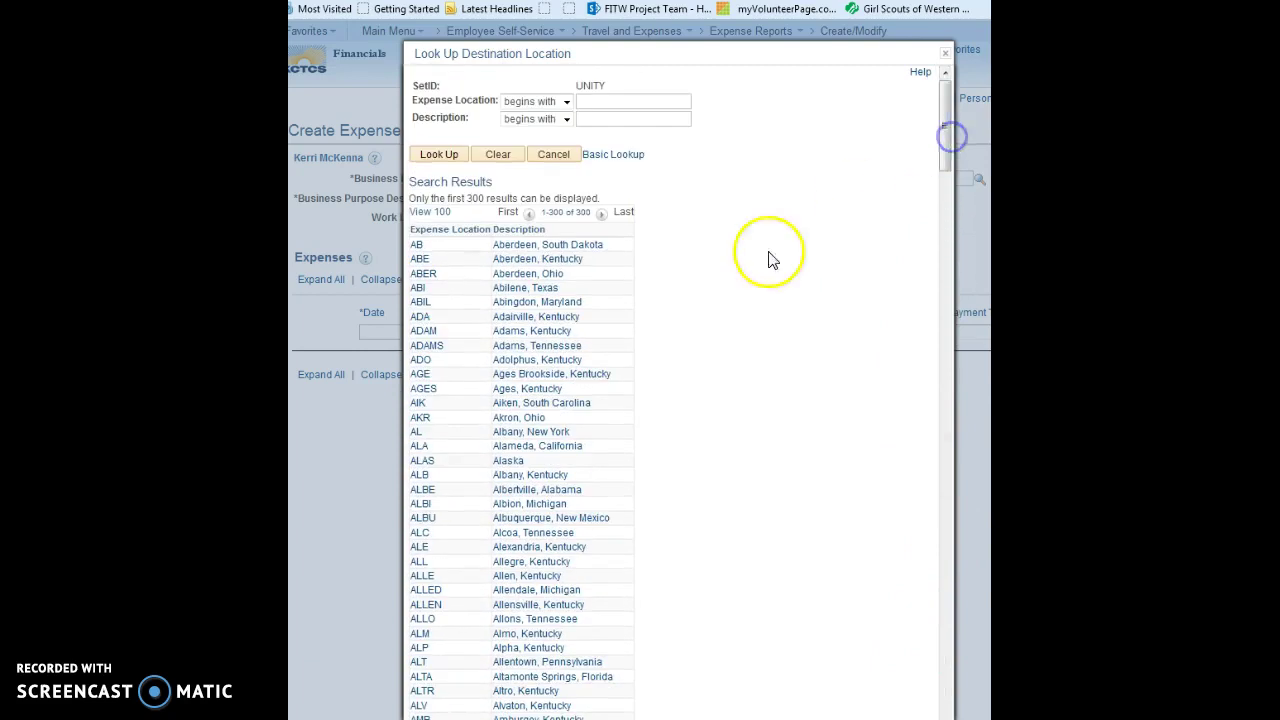
{"action": "left_click", "coordinate": [559, 520]}
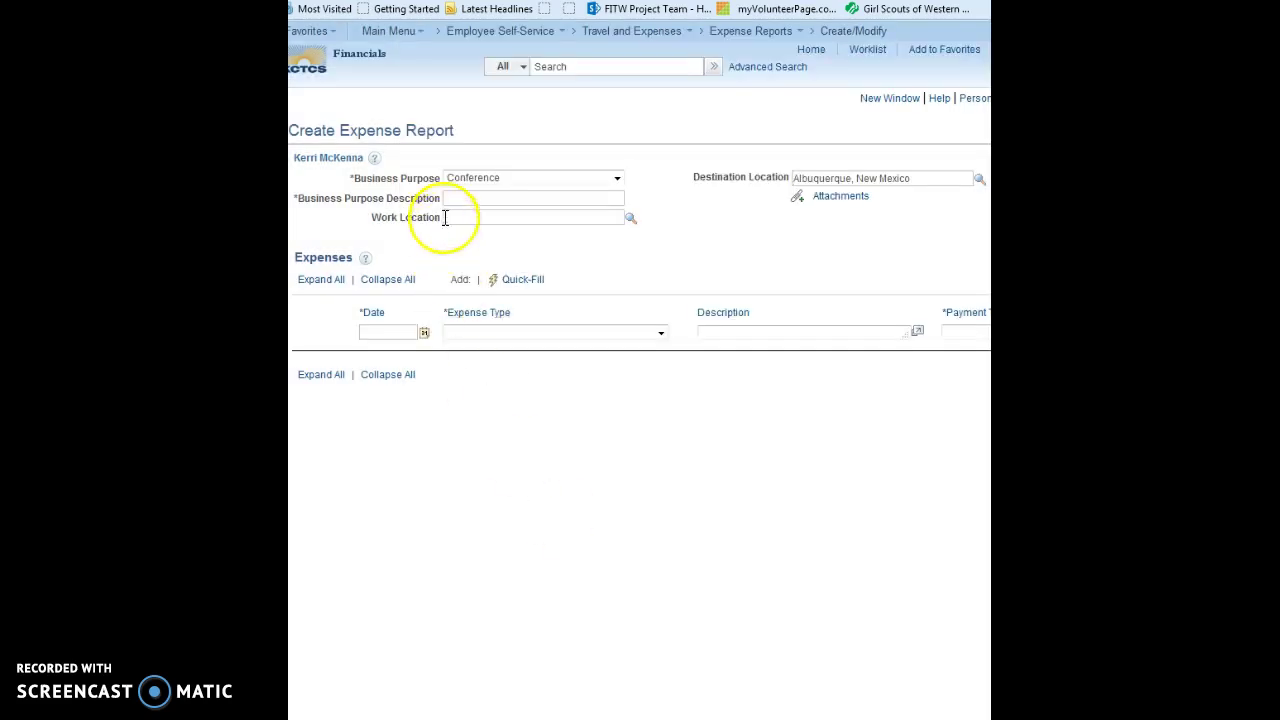
Step: Enter "Prof Development - Perkins Fun" as the business purpose description
{"action": "left_click", "coordinate": [469, 196]}
{"action": "type", "text": "Proc"}
{"action": "type", "text": " Development - Per"}
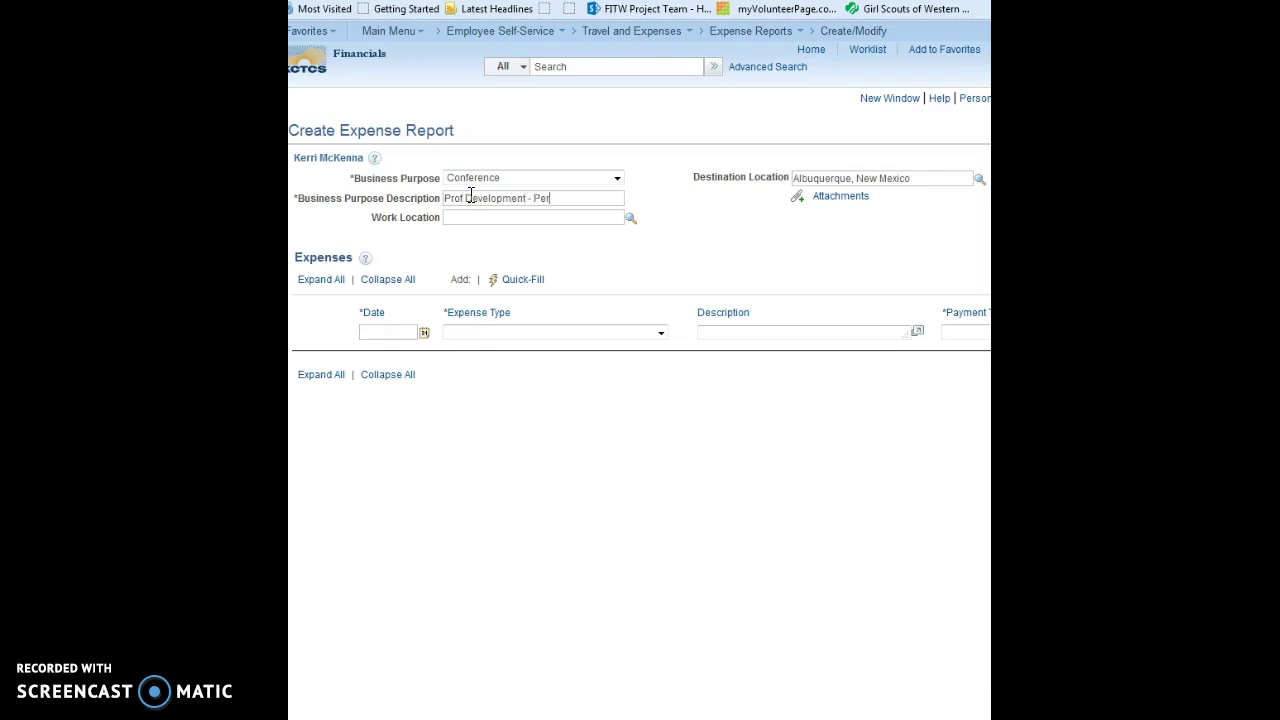
{"action": "type", "text": "kins Fun"}
Step: Look up the work location and choose GCTC TIE Bldg (GCTCETC)
{"action": "left_click", "coordinate": [471, 217]}
{"action": "left_click", "coordinate": [633, 219]}
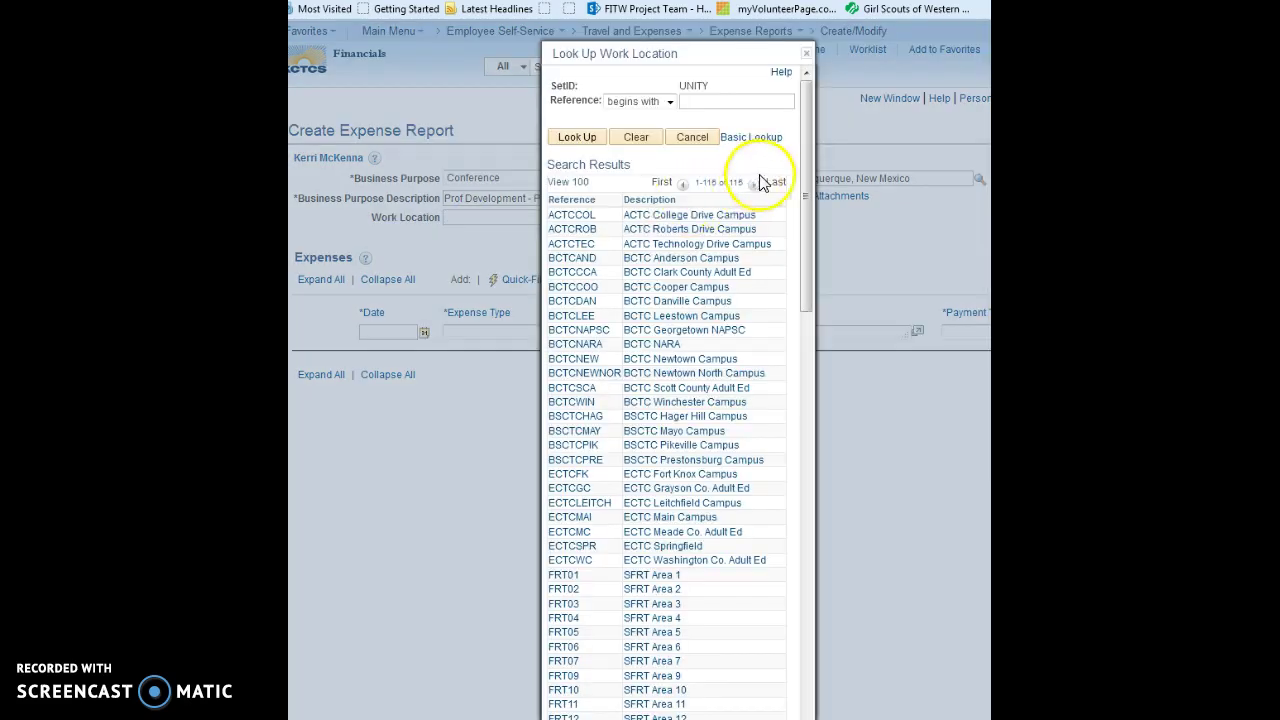
{"action": "left_click_drag", "start_coordinate": [806, 160], "coordinate": [795, 362]}
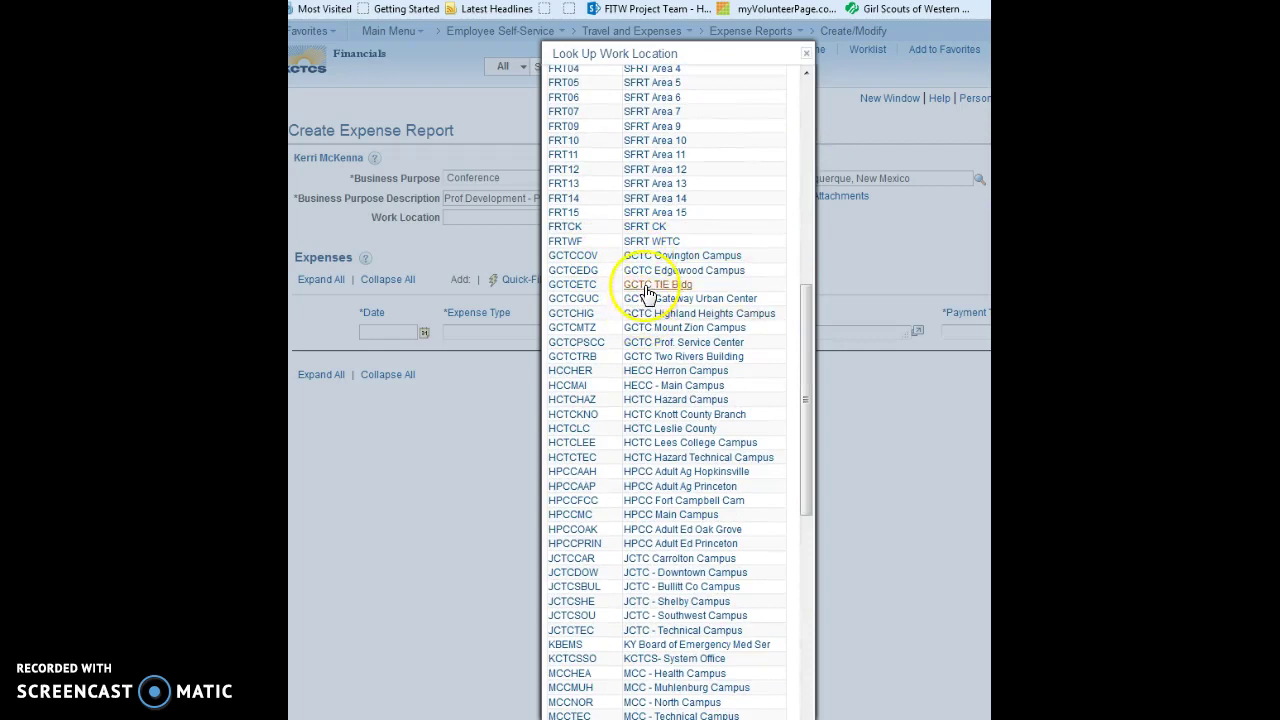
{"action": "left_click", "coordinate": [646, 286]}
{"action": "left_click", "coordinate": [610, 270]}
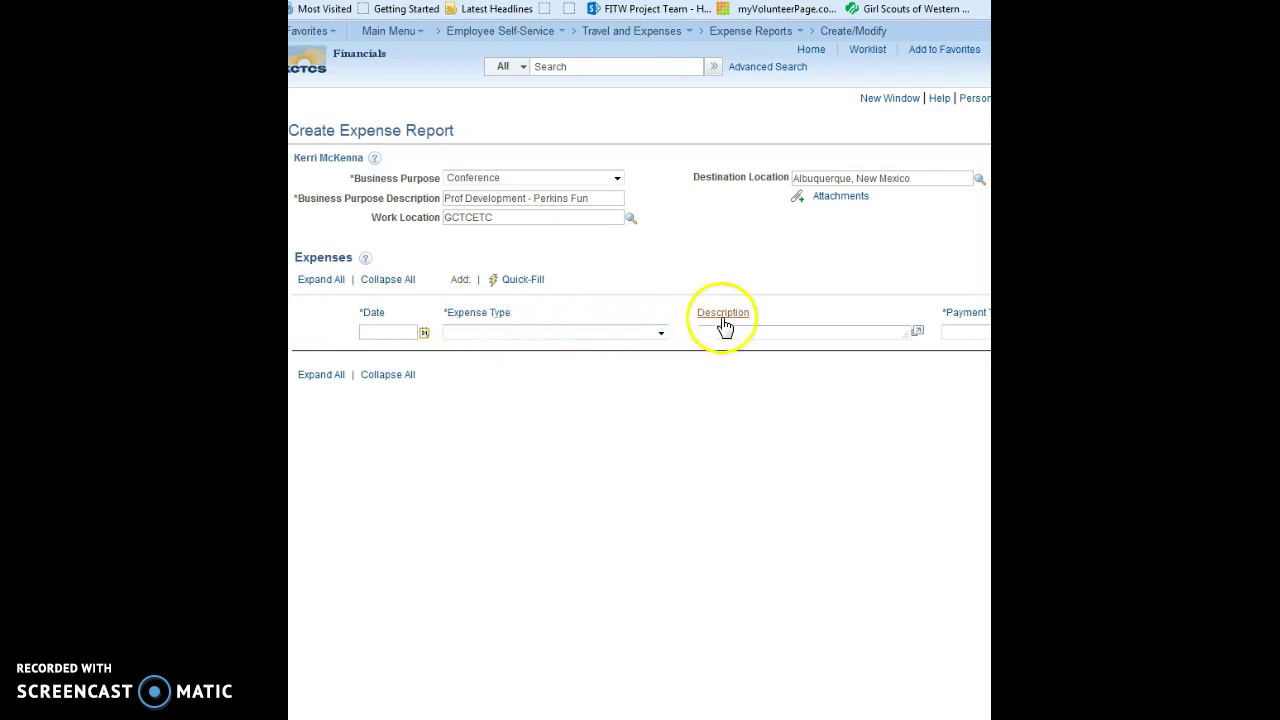
Step: Date the first expense line 11/12/2015 and set its expense type to Airline Baggage Fee
{"action": "scroll", "coordinate": [640, 236], "scroll_direction": "right", "scroll_amount": 5}
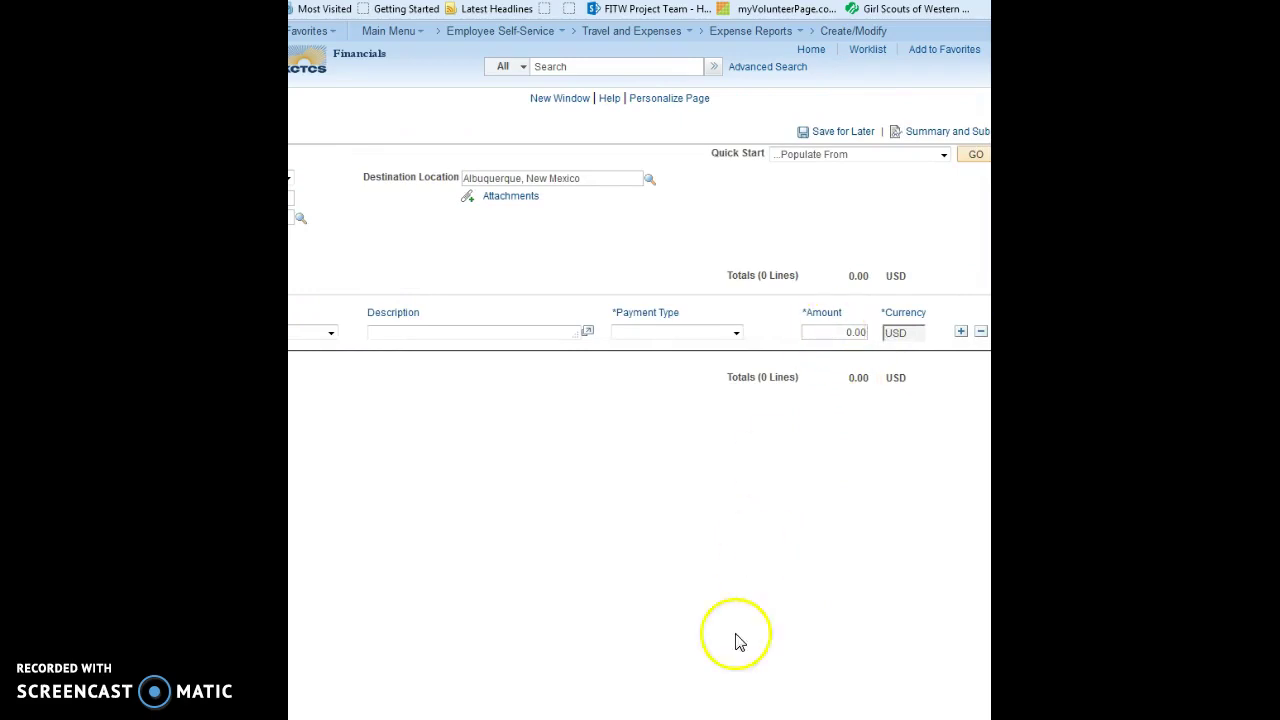
{"action": "scroll", "coordinate": [640, 236], "scroll_direction": "left", "scroll_amount": 5}
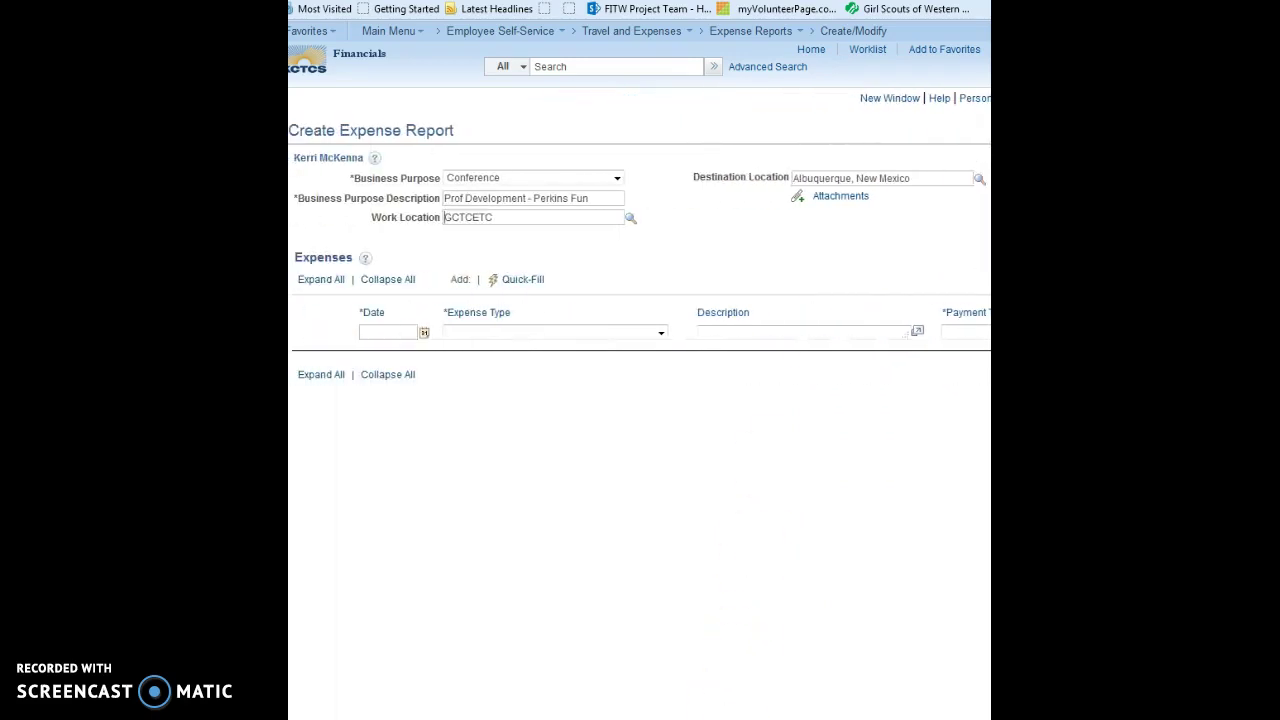
{"action": "left_click", "coordinate": [423, 332]}
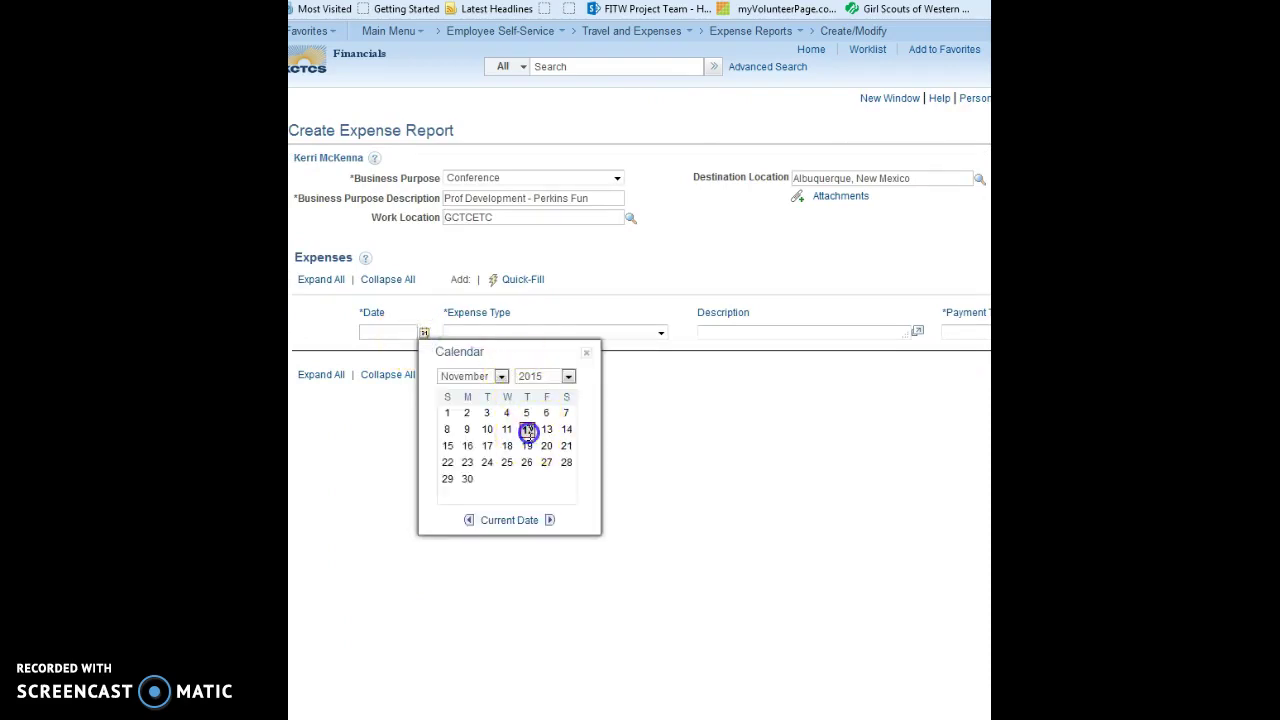
{"action": "left_click", "coordinate": [527, 429]}
{"action": "left_click", "coordinate": [661, 334]}
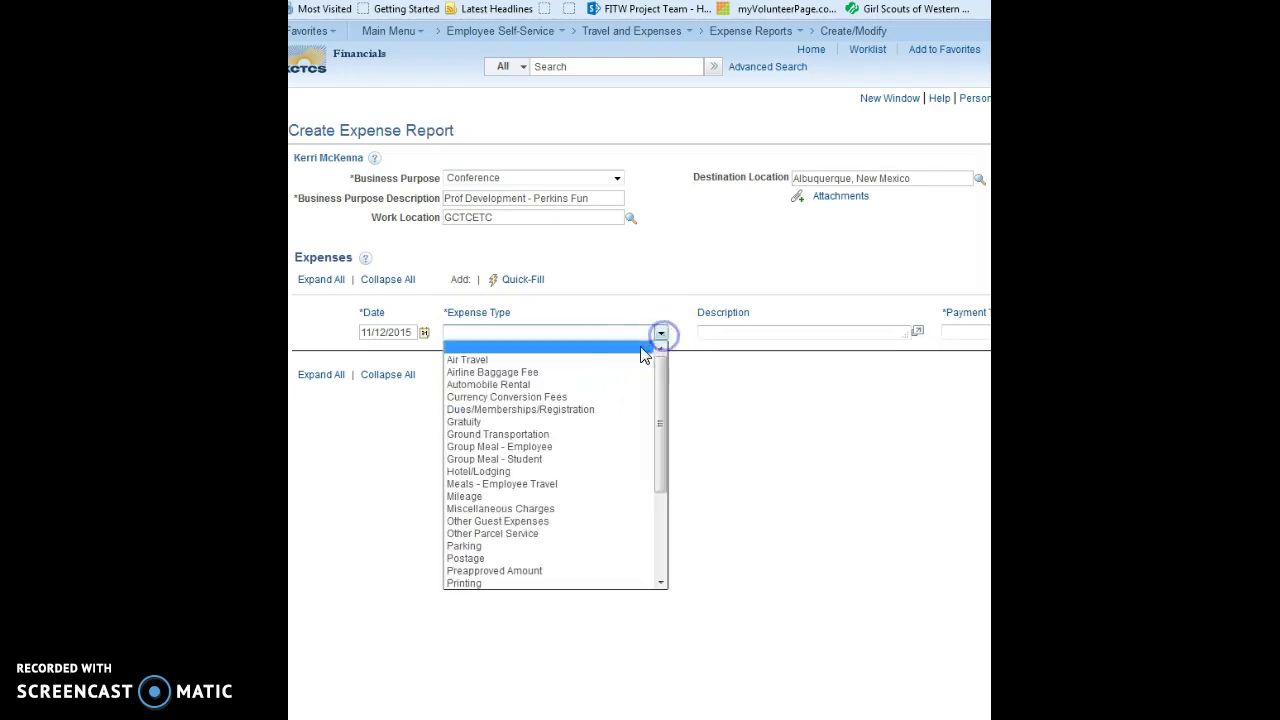
{"action": "left_click", "coordinate": [559, 376]}
Step: Describe the baggage expense as "Checked one bag at gate" and set its amount to 25.00 USD
{"action": "left_click", "coordinate": [738, 340]}
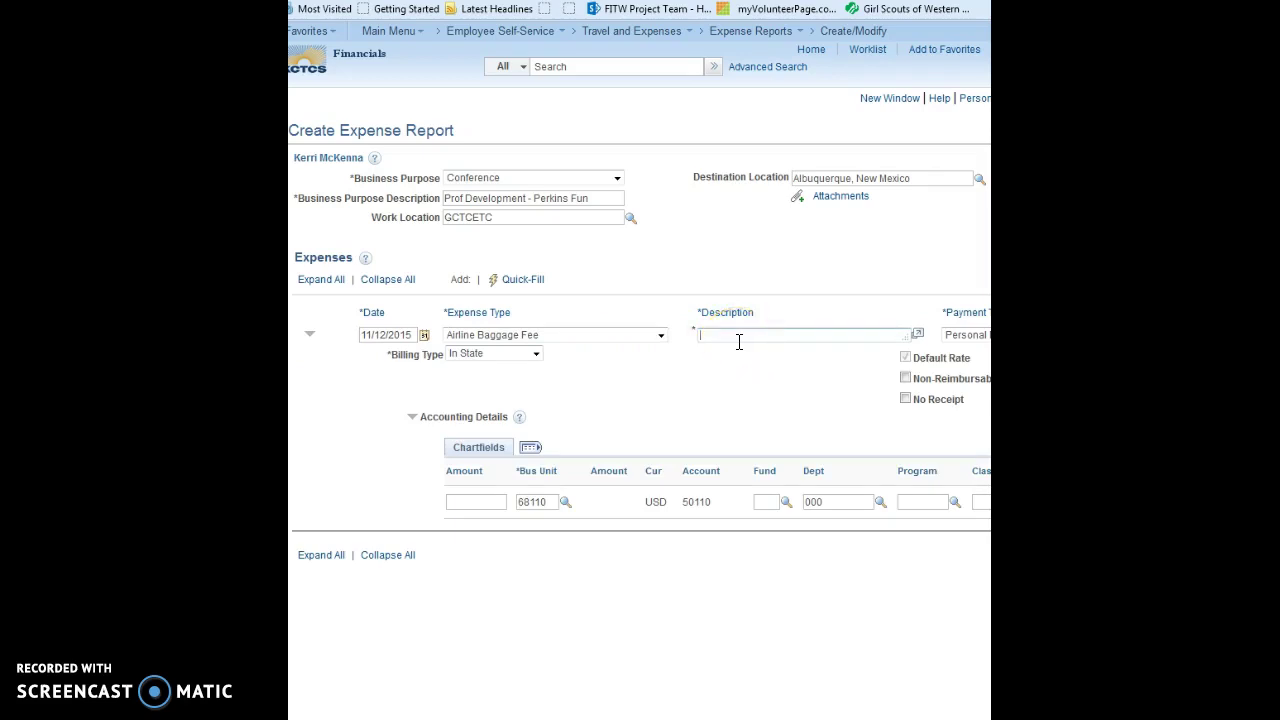
{"action": "type", "text": "Checked one bag at gate"}
{"action": "scroll", "coordinate": [640, 400], "scroll_direction": "right", "scroll_amount": 5}
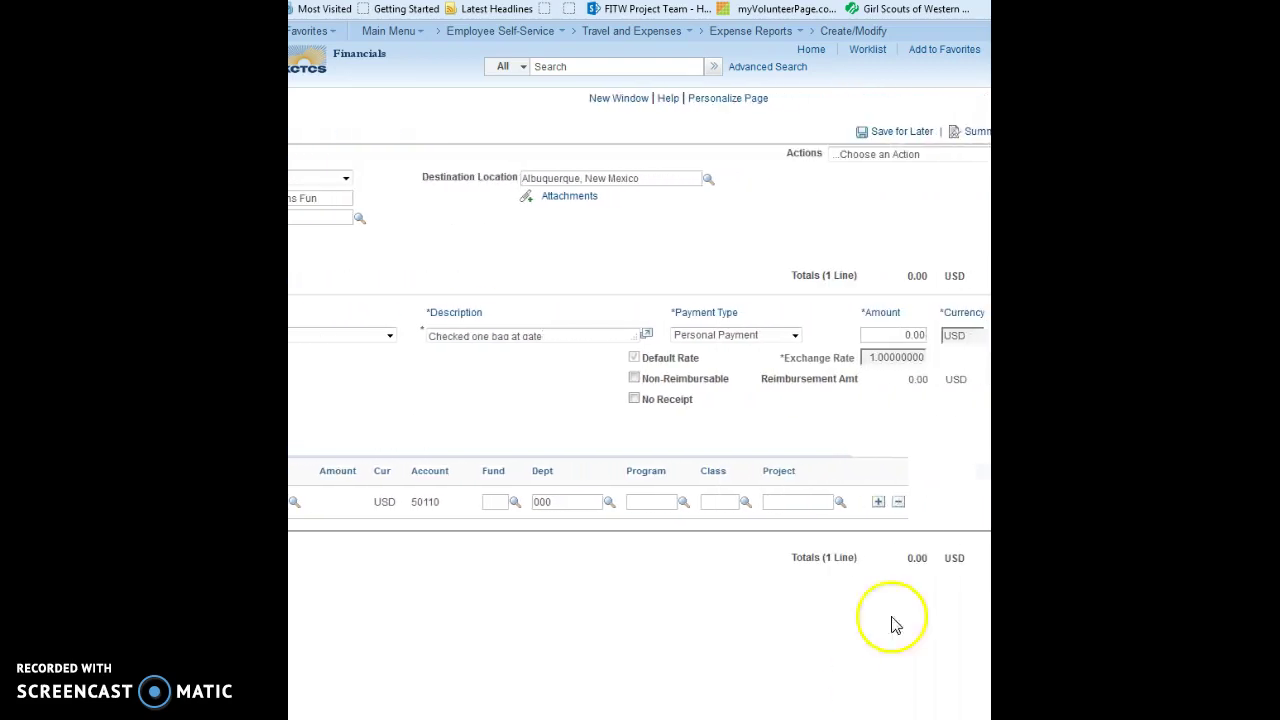
{"action": "left_click", "coordinate": [906, 335]}
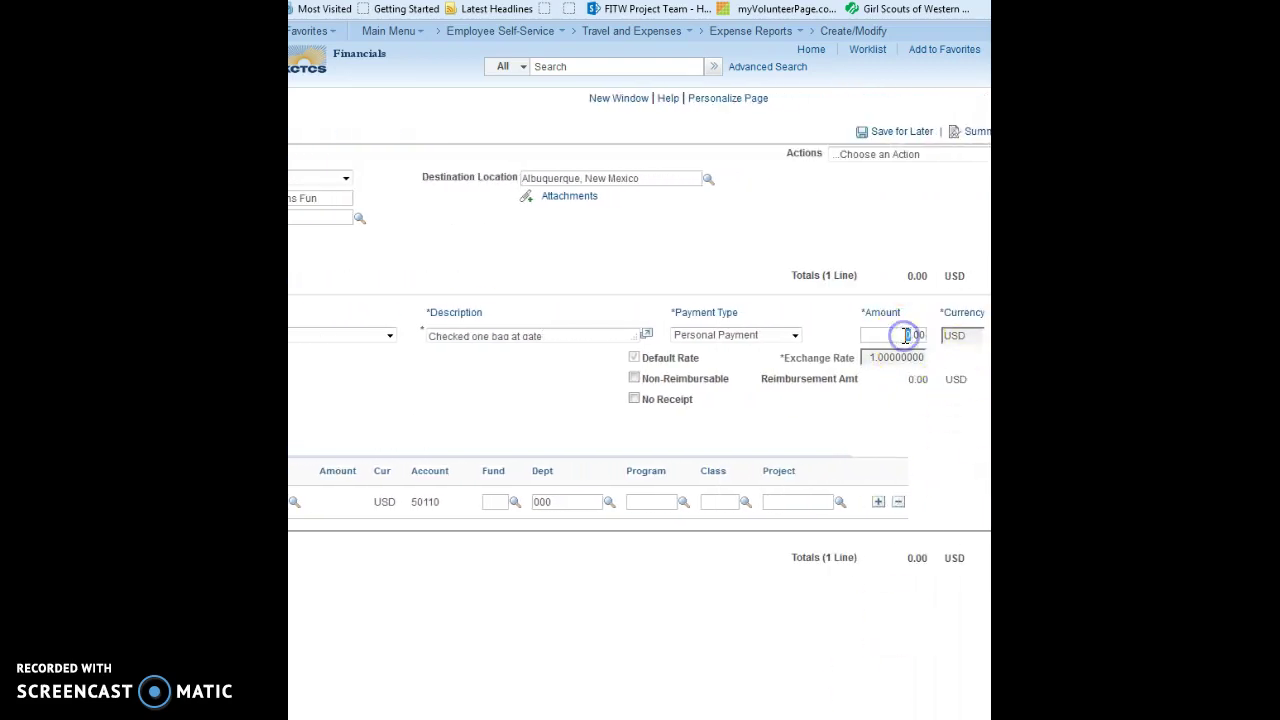
{"action": "left_click", "coordinate": [946, 481]}
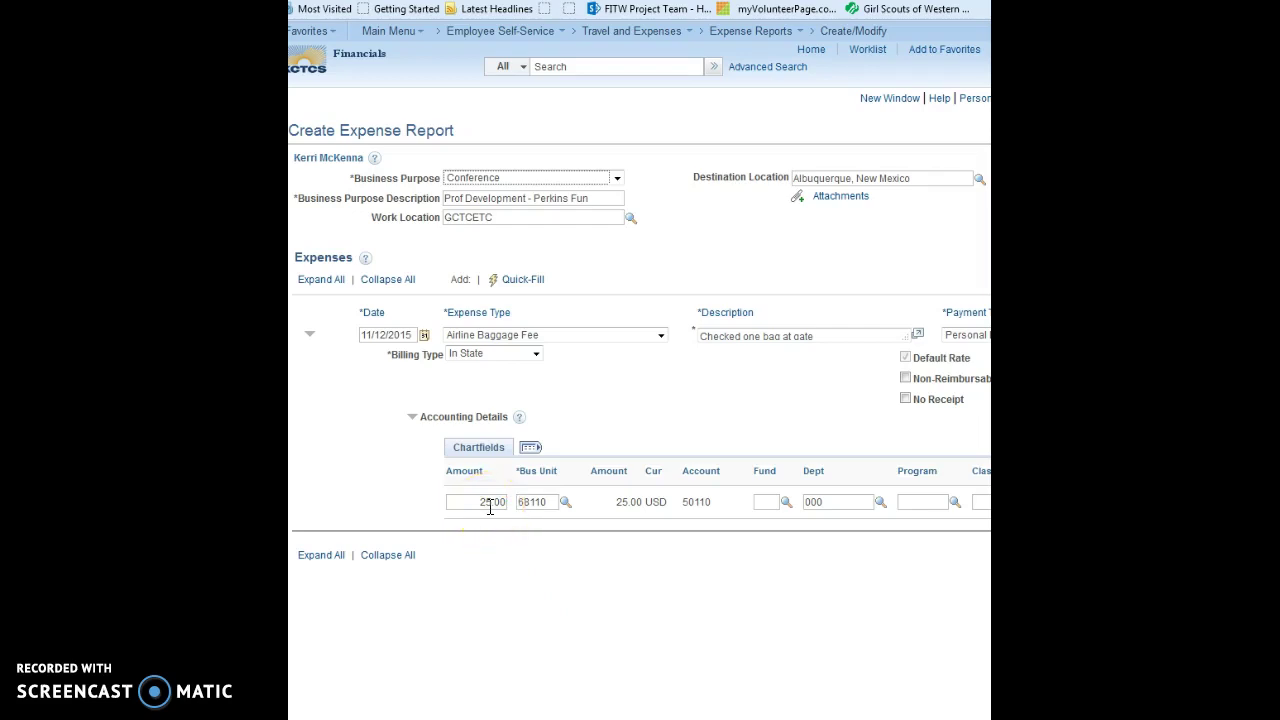
Step: Change the baggage expense's billing type to Out of State
{"action": "left_click", "coordinate": [392, 357]}
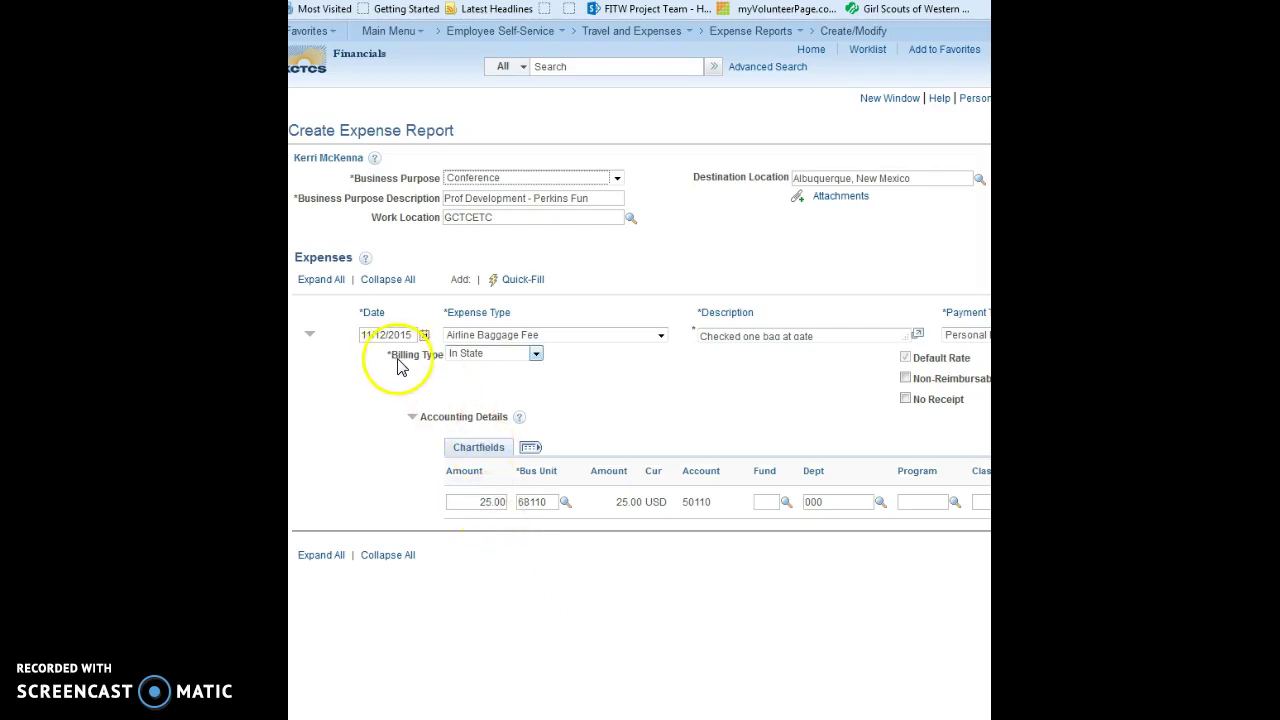
{"action": "left_click", "coordinate": [540, 357]}
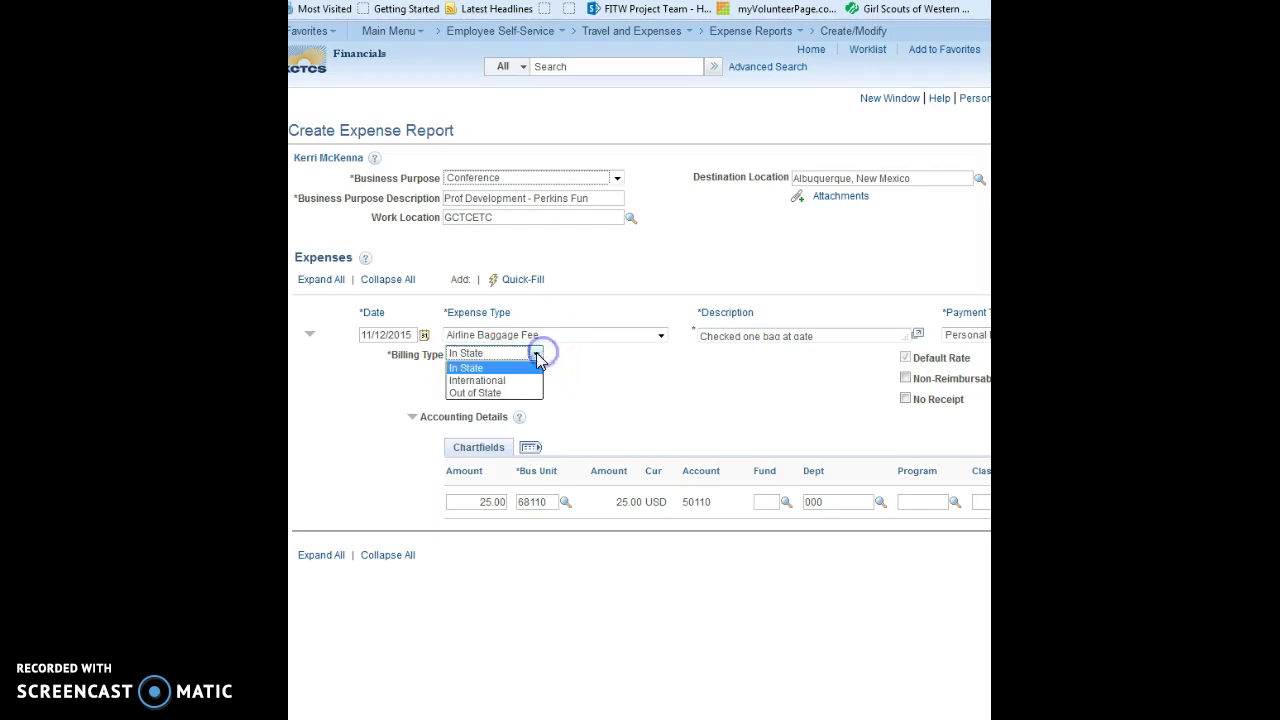
{"action": "left_click", "coordinate": [500, 394]}
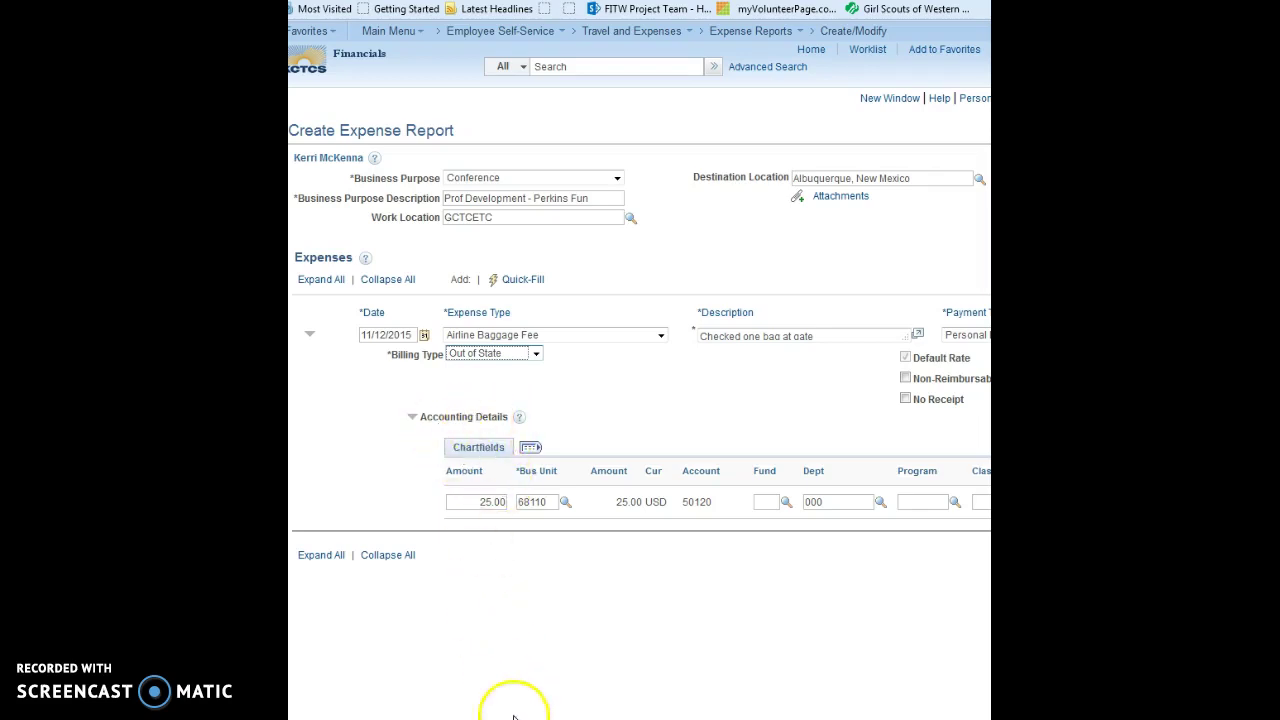
Step: Assign fund 12 and department 704126 in the baggage expense's accounting details
{"action": "scroll", "coordinate": [640, 326], "scroll_direction": "right", "scroll_amount": 5}
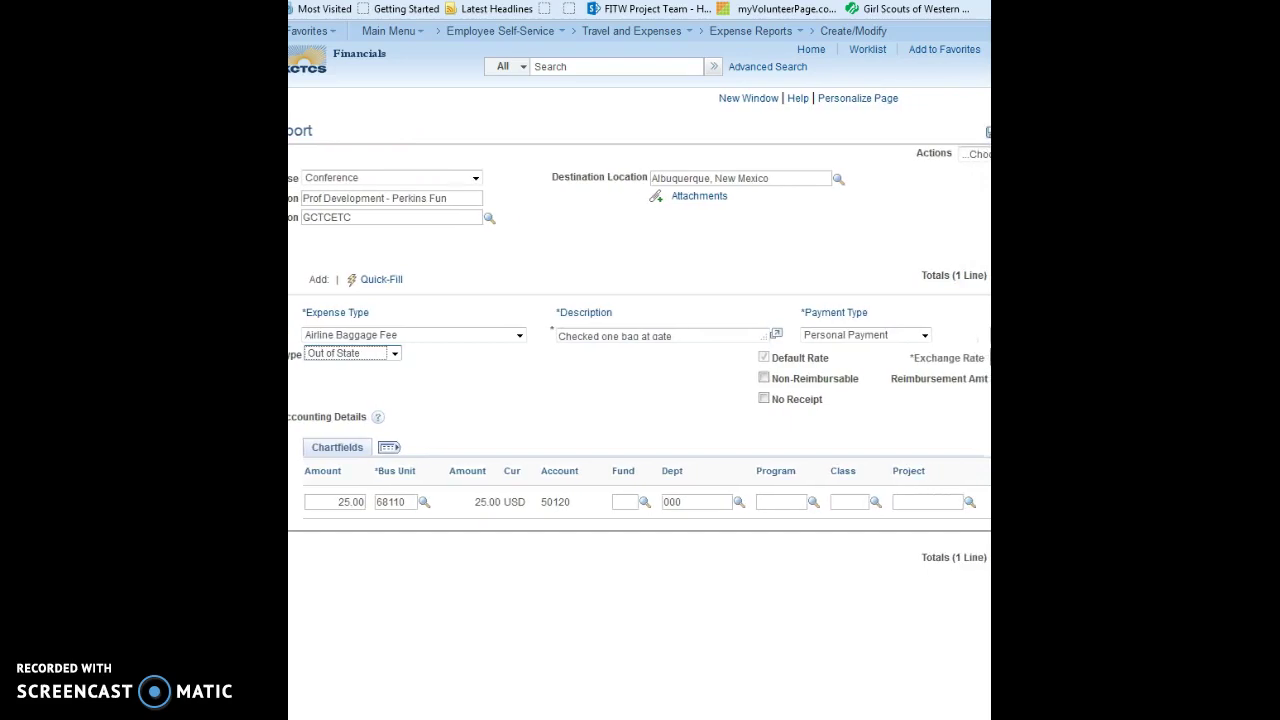
{"action": "scroll", "coordinate": [640, 326], "scroll_direction": "right", "scroll_amount": 2}
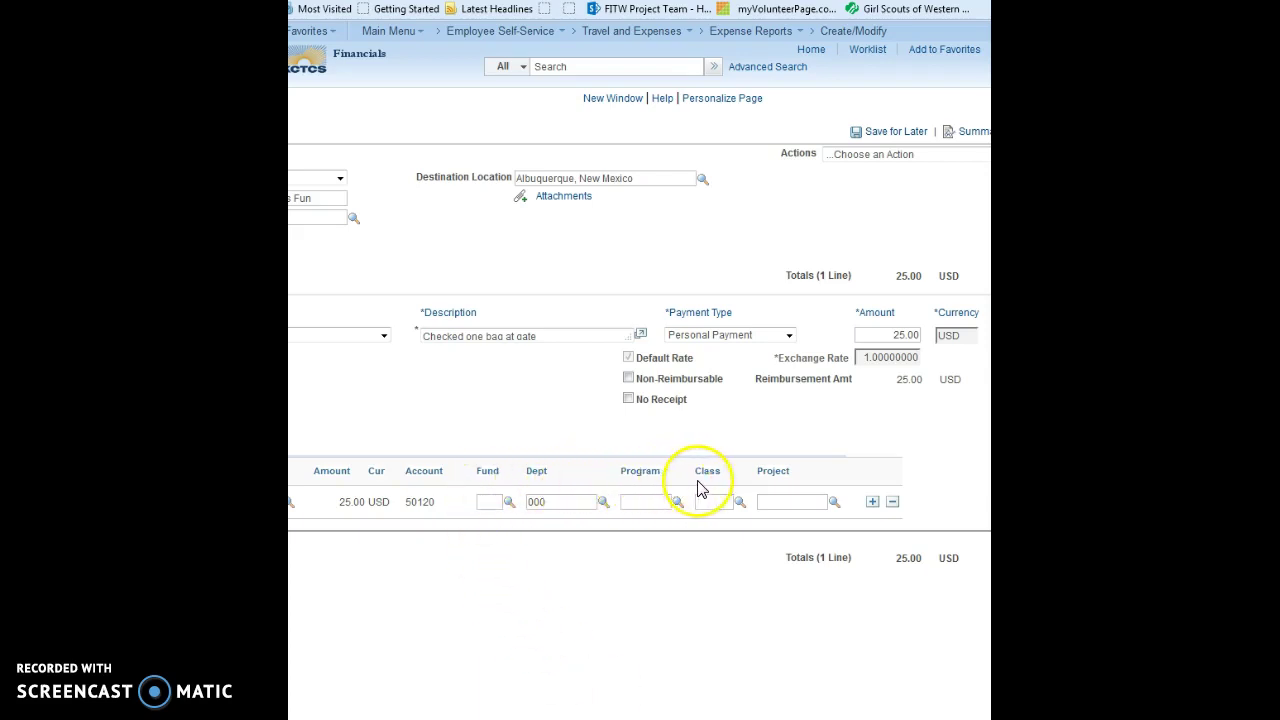
{"action": "left_click", "coordinate": [490, 502]}
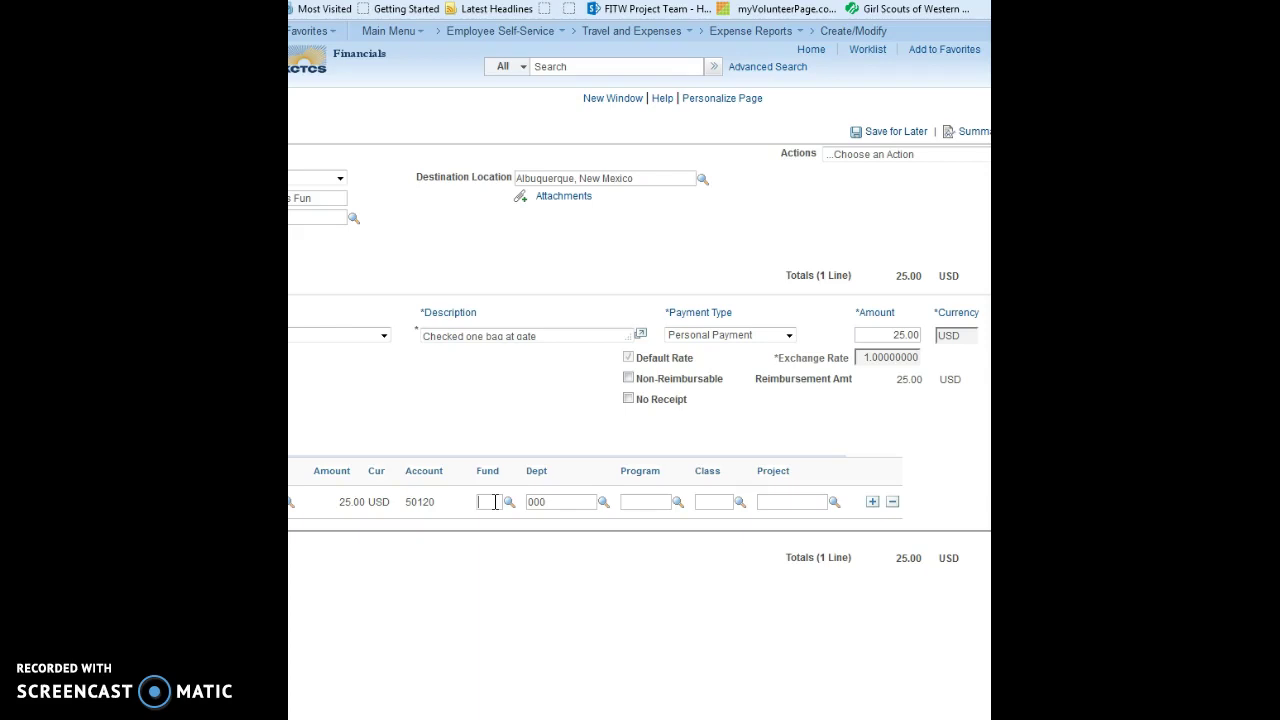
{"action": "type", "text": "12"}
{"action": "key", "text": "Tab"}
{"action": "key", "text": "Tab"}
{"action": "key", "text": "shift+Tab"}
{"action": "key", "text": "Tab"}
{"action": "type", "text": "704126"}
Step: Fill in program 01002, class 00 and project GRT44575 for the baggage expense's accounting line
{"action": "key", "text": "Tab"}
{"action": "key", "text": "Tab"}
{"action": "type", "text": "01002"}
{"action": "key", "text": "Tab"}
{"action": "key", "text": "Tab"}
{"action": "type", "text": "00"}
{"action": "key", "text": "Tab"}
{"action": "key", "text": "Tab"}
{"action": "type", "text": "GRT44575"}
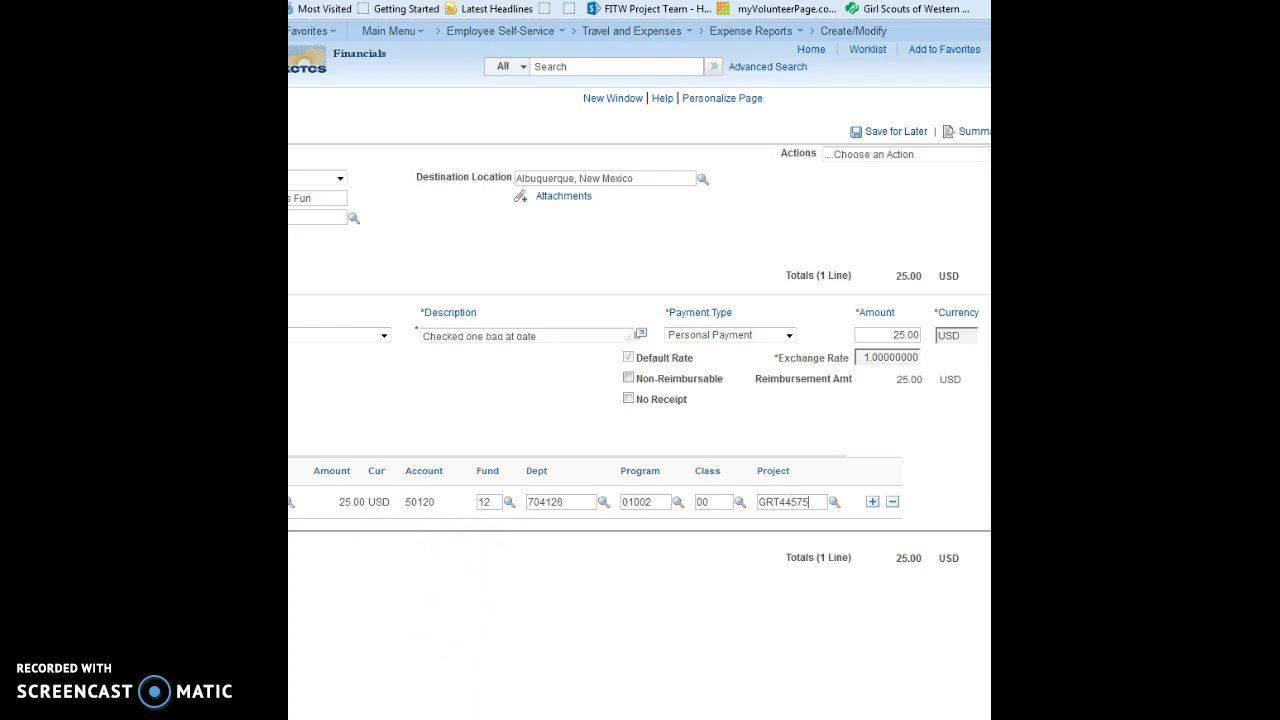
Step: Add a new expense line after the baggage fee with the expense type Meals - Employee Travel
{"action": "scroll", "coordinate": [640, 328], "scroll_direction": "left", "scroll_amount": 5}
{"action": "scroll", "coordinate": [640, 328], "scroll_direction": "right", "scroll_amount": 5}
{"action": "scroll", "coordinate": [640, 328], "scroll_direction": "right", "scroll_amount": 3}
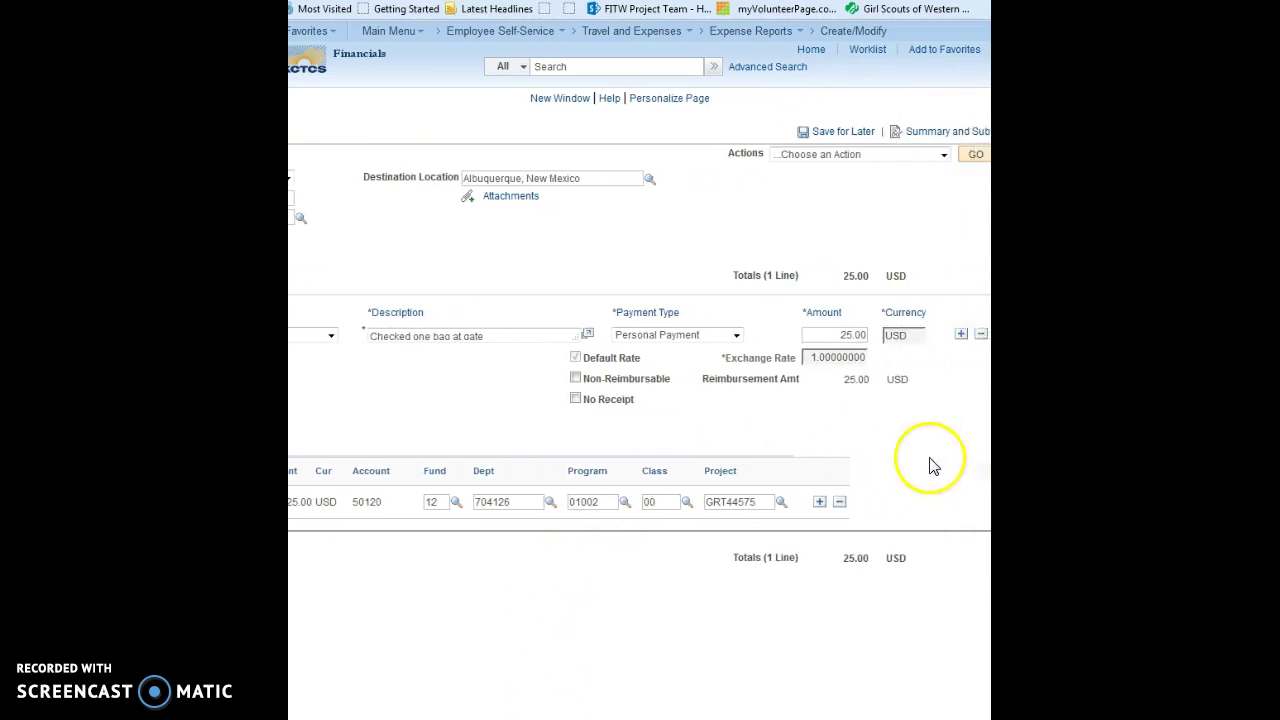
{"action": "left_click", "coordinate": [961, 336]}
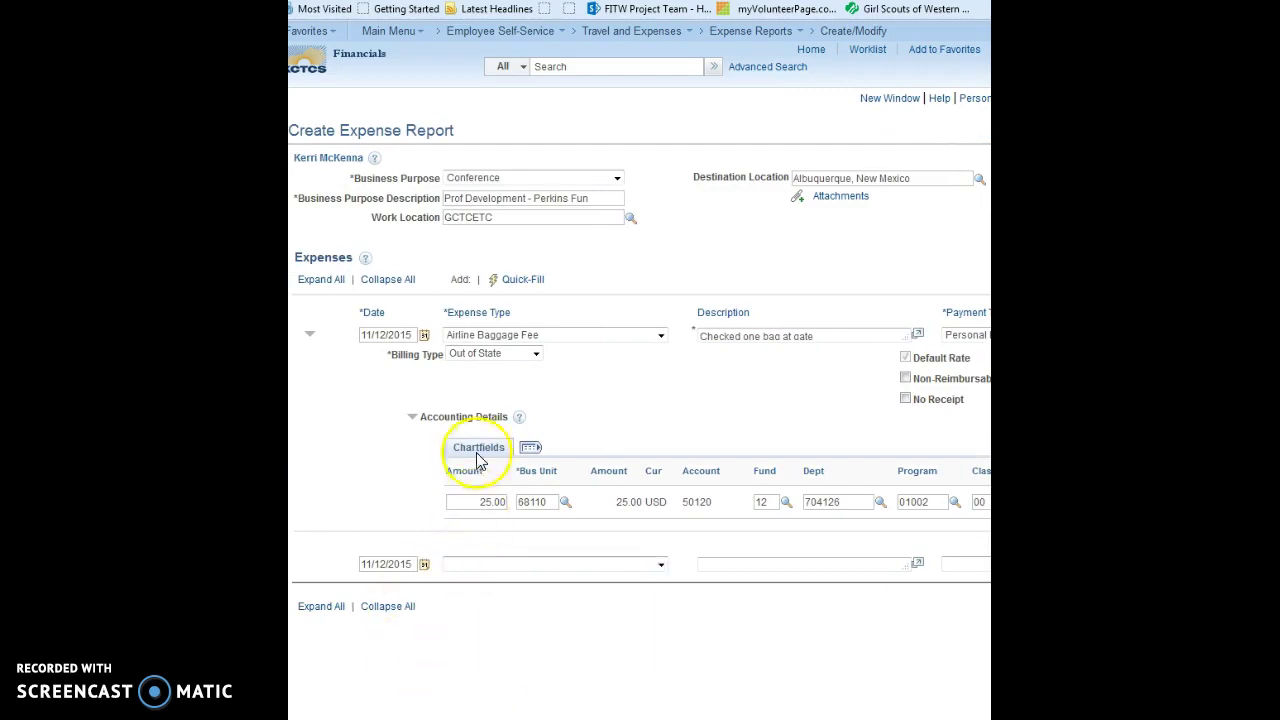
{"action": "left_click", "coordinate": [661, 566]}
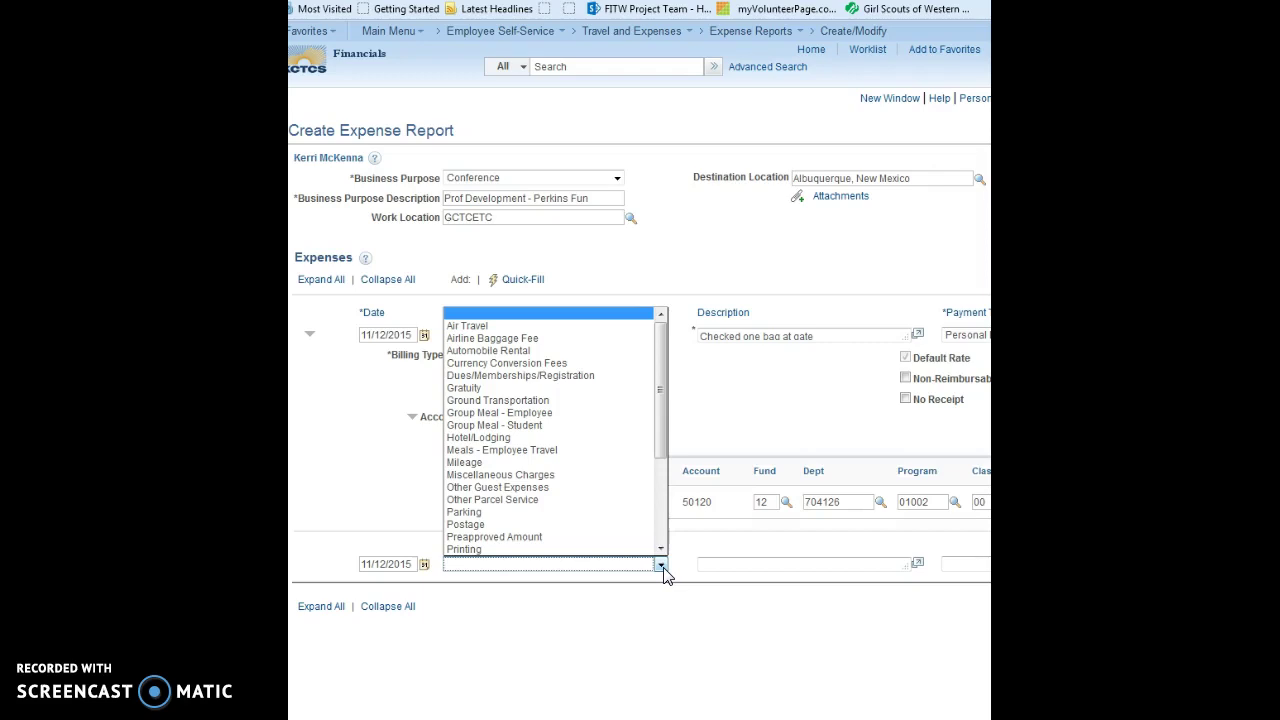
{"action": "left_click", "coordinate": [596, 451]}
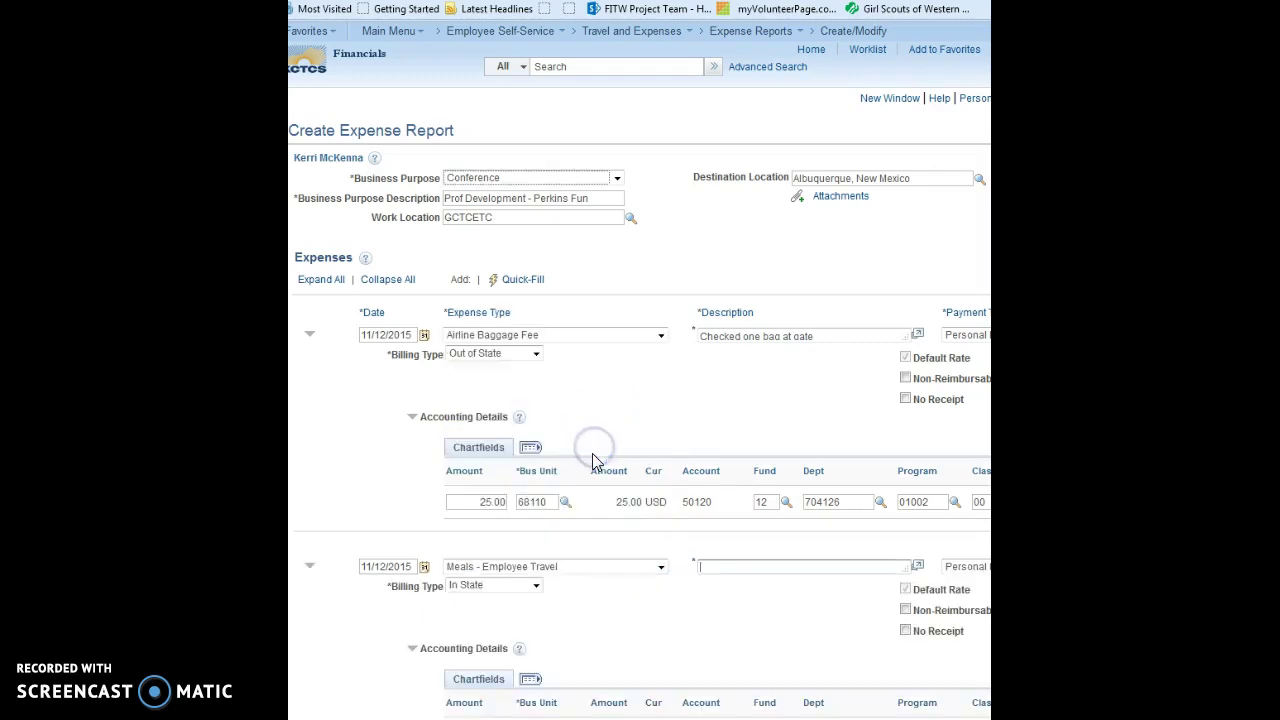
Step: Describe the meals expense as "Travel Day - Lunch and Dinner"
{"action": "left_click", "coordinate": [743, 565]}
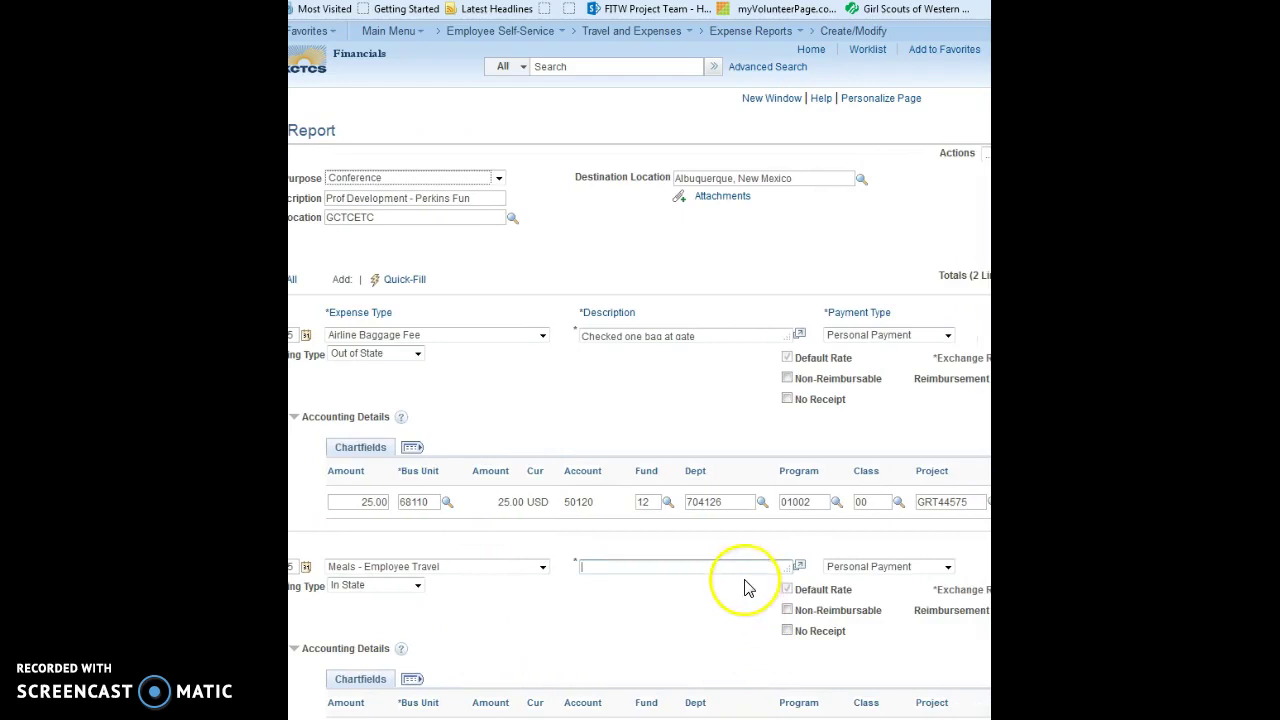
{"action": "type", "text": "Travel Da"}
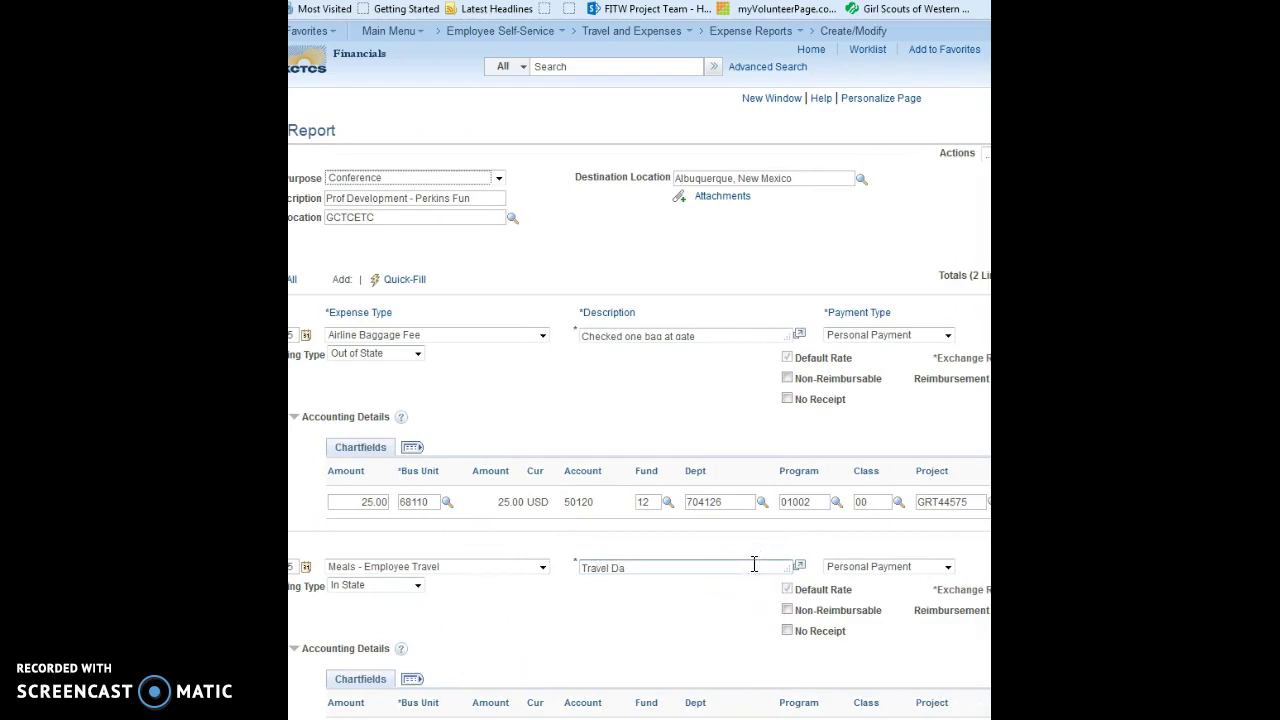
{"action": "type", "text": "y - Lunch and Dinner"}
{"action": "left_click_drag", "start_coordinate": [726, 567], "coordinate": [641, 571]}
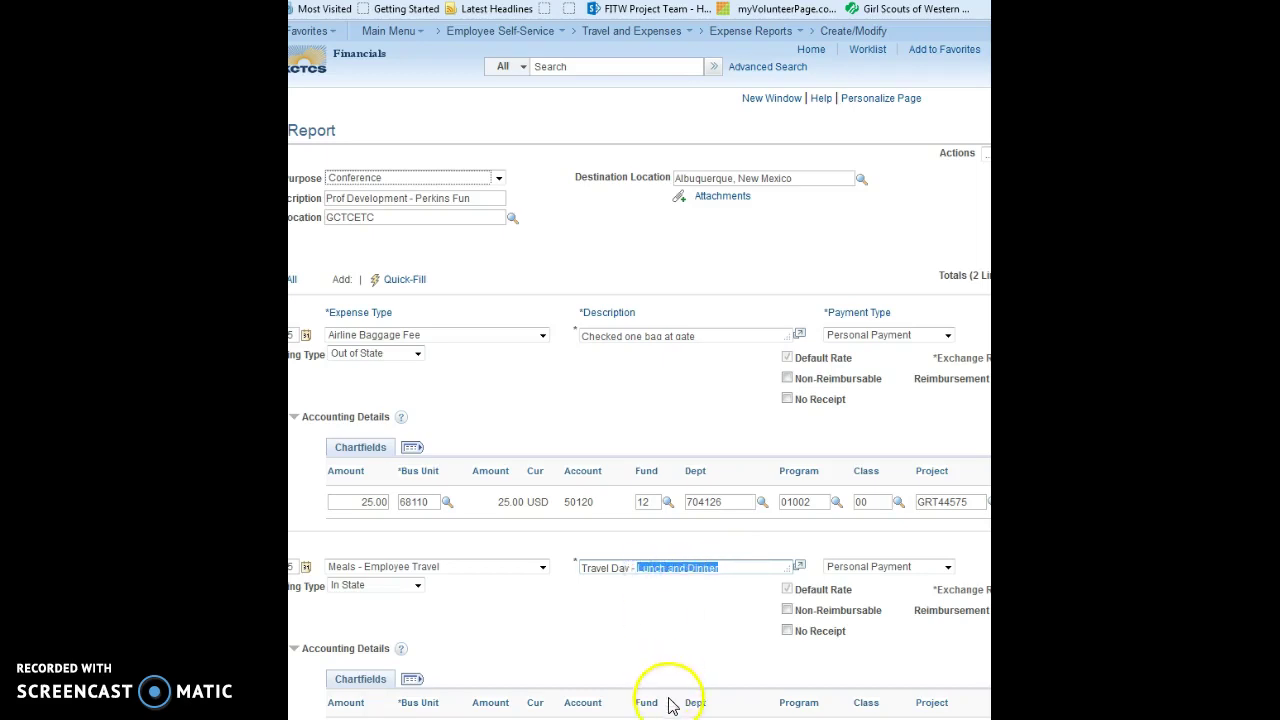
Step: Consult the Expenses help for the out-of-state departure-day meal rates and set the meals expense's amount to 33.00 USD
{"action": "scroll", "coordinate": [640, 400], "scroll_direction": "right", "scroll_amount": 4}
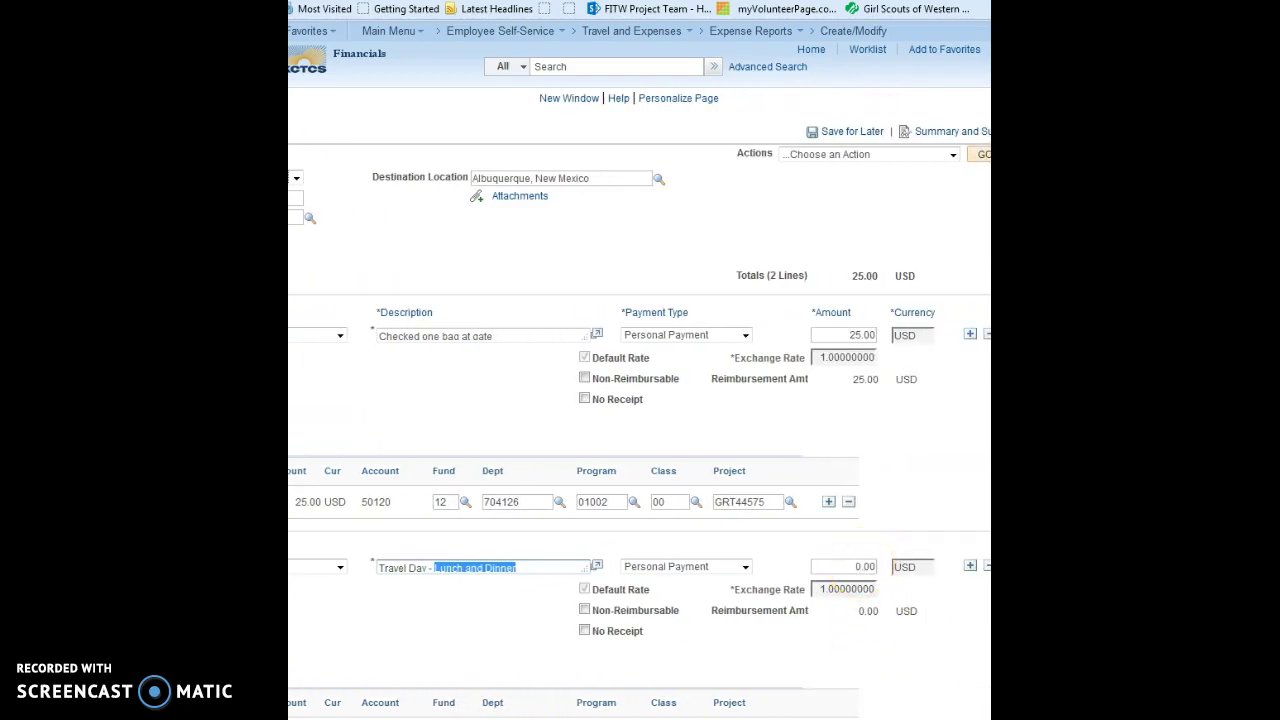
{"action": "scroll", "coordinate": [640, 400], "scroll_direction": "left", "scroll_amount": 6}
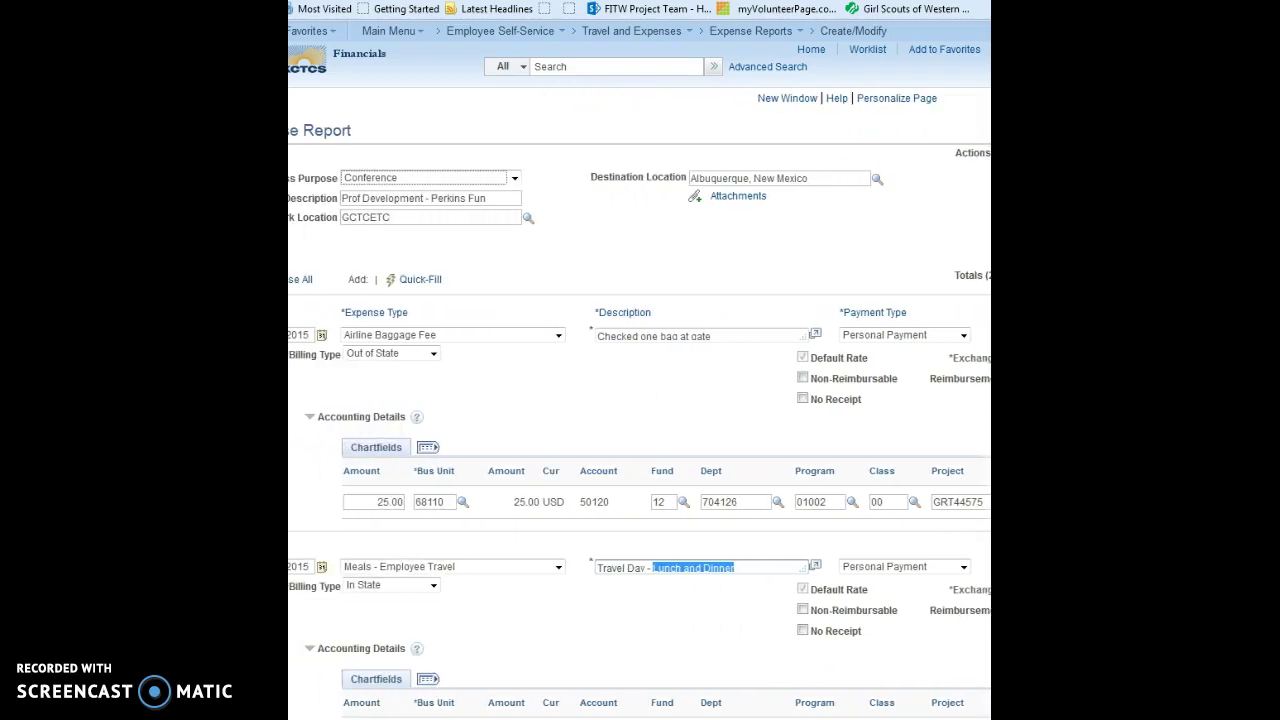
{"action": "scroll", "coordinate": [640, 400], "scroll_direction": "left", "scroll_amount": 1}
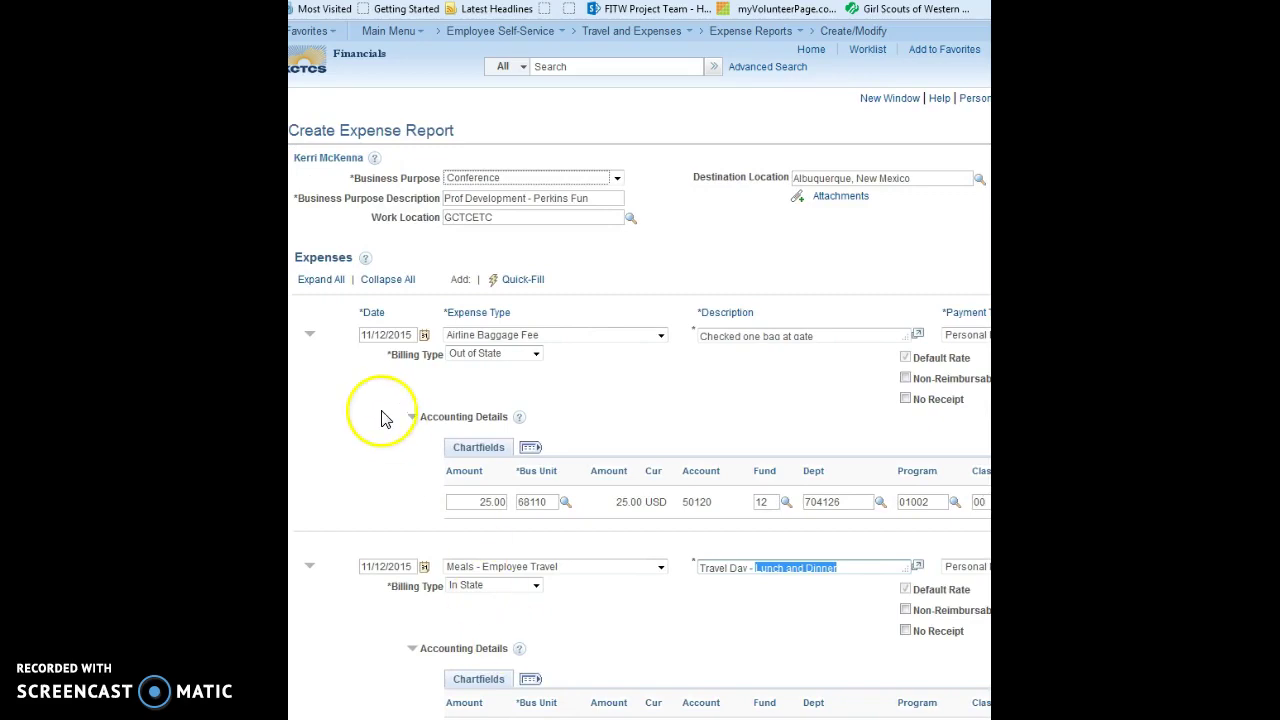
{"action": "left_click", "coordinate": [365, 259]}
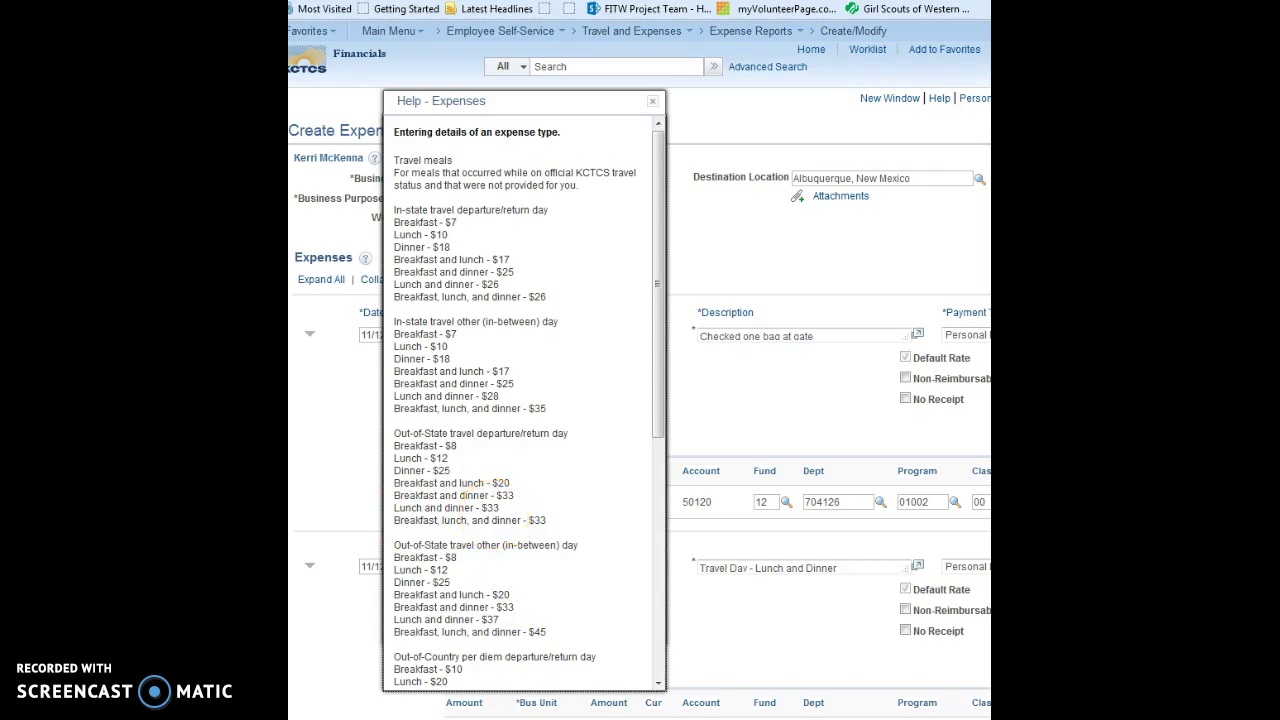
{"action": "scroll", "coordinate": [609, 626], "scroll_direction": "right", "scroll_amount": 3}
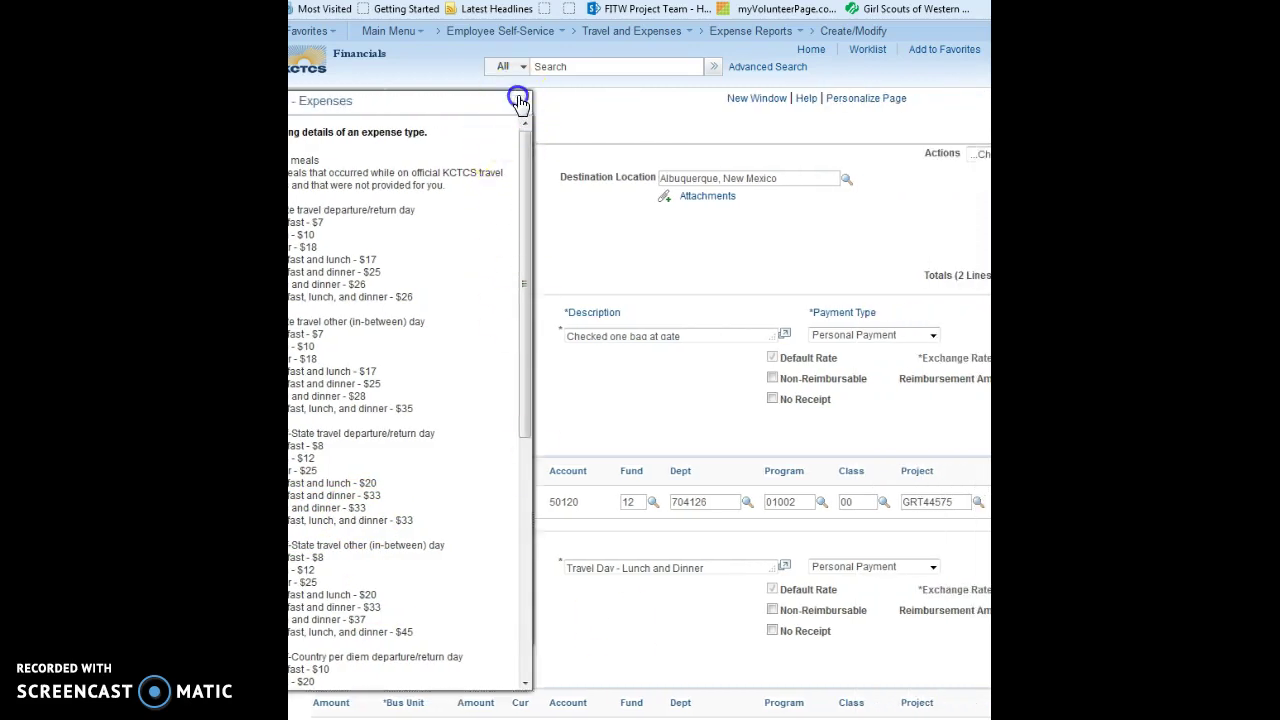
{"action": "left_click", "coordinate": [519, 101]}
{"action": "scroll", "coordinate": [663, 688], "scroll_direction": "right", "scroll_amount": 4}
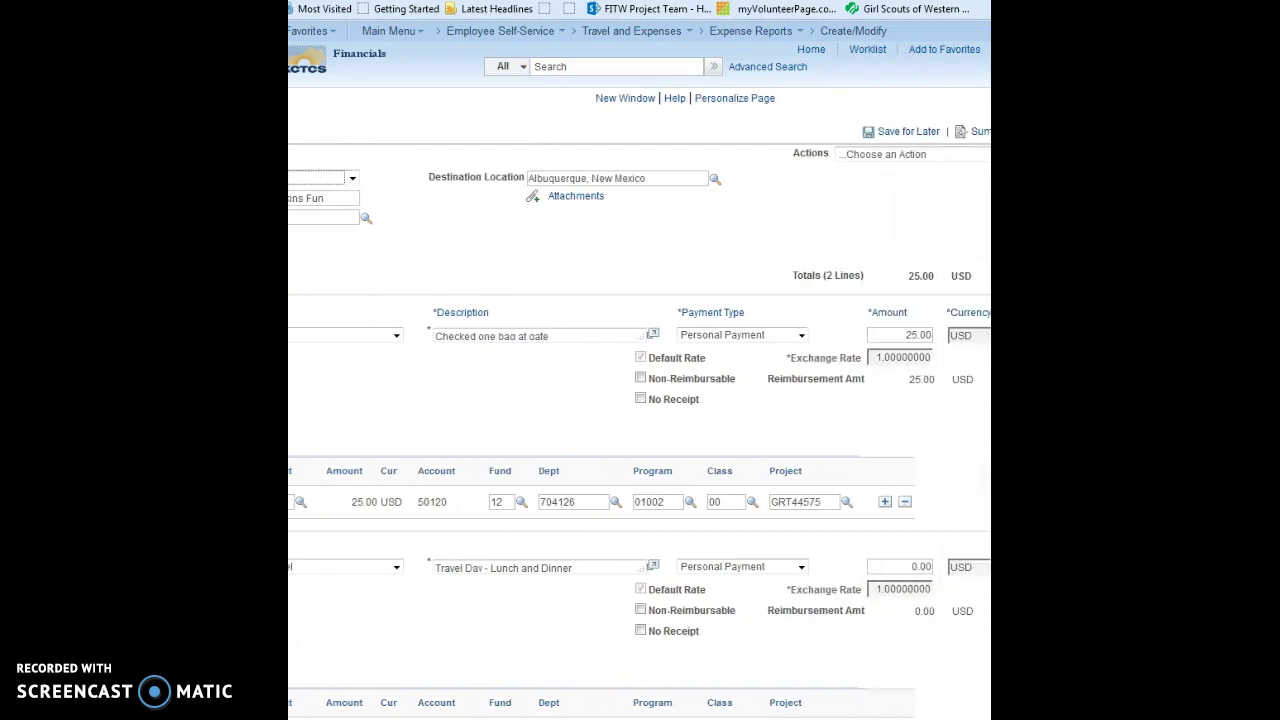
{"action": "left_click", "coordinate": [917, 567]}
{"action": "type", "text": "3"}
{"action": "key", "text": "Tab"}
{"action": "left_click", "coordinate": [548, 668]}
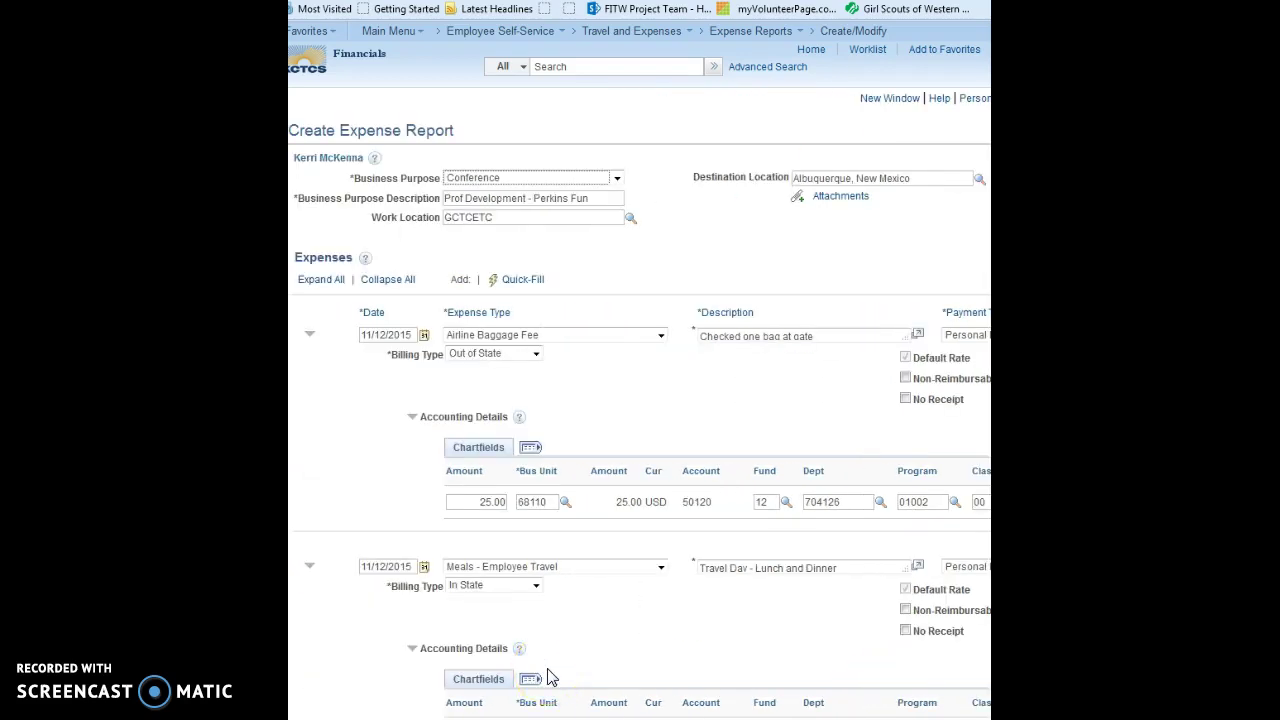
Step: Change the meals expense's billing type to Out of State
{"action": "scroll", "coordinate": [550, 677], "scroll_direction": "down", "scroll_amount": 5}
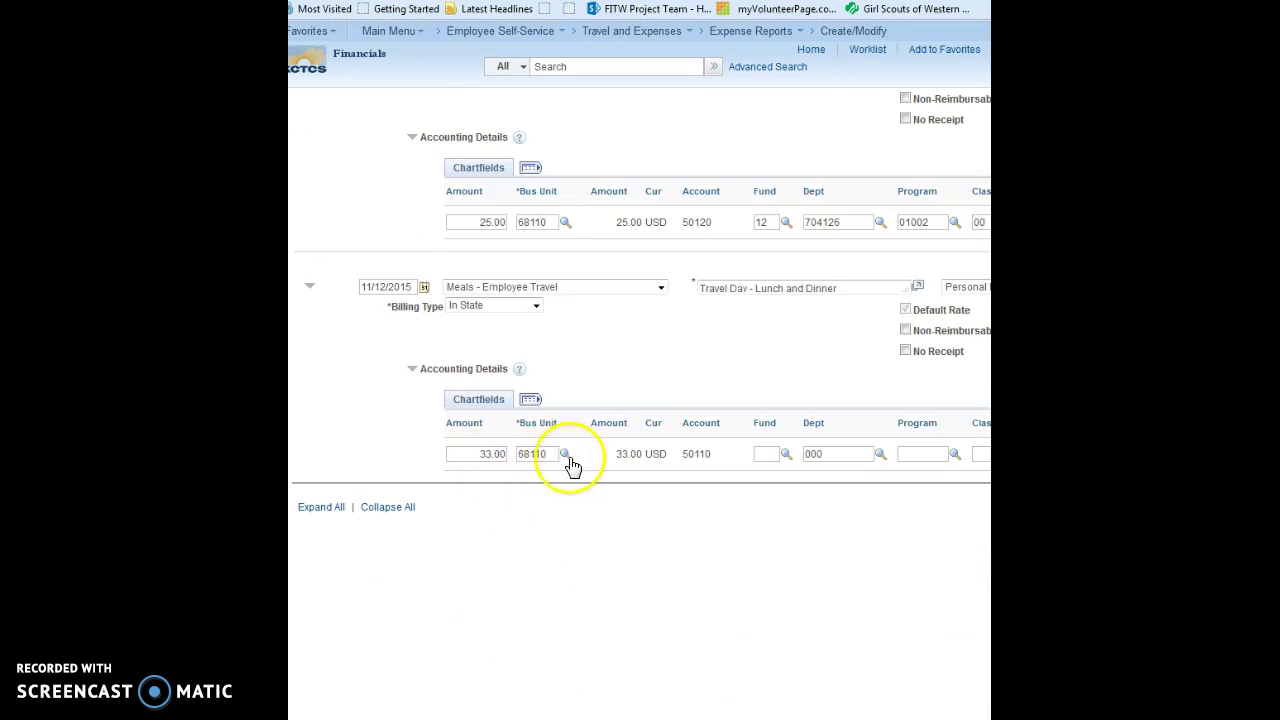
{"action": "left_click", "coordinate": [536, 306]}
{"action": "left_click", "coordinate": [530, 344]}
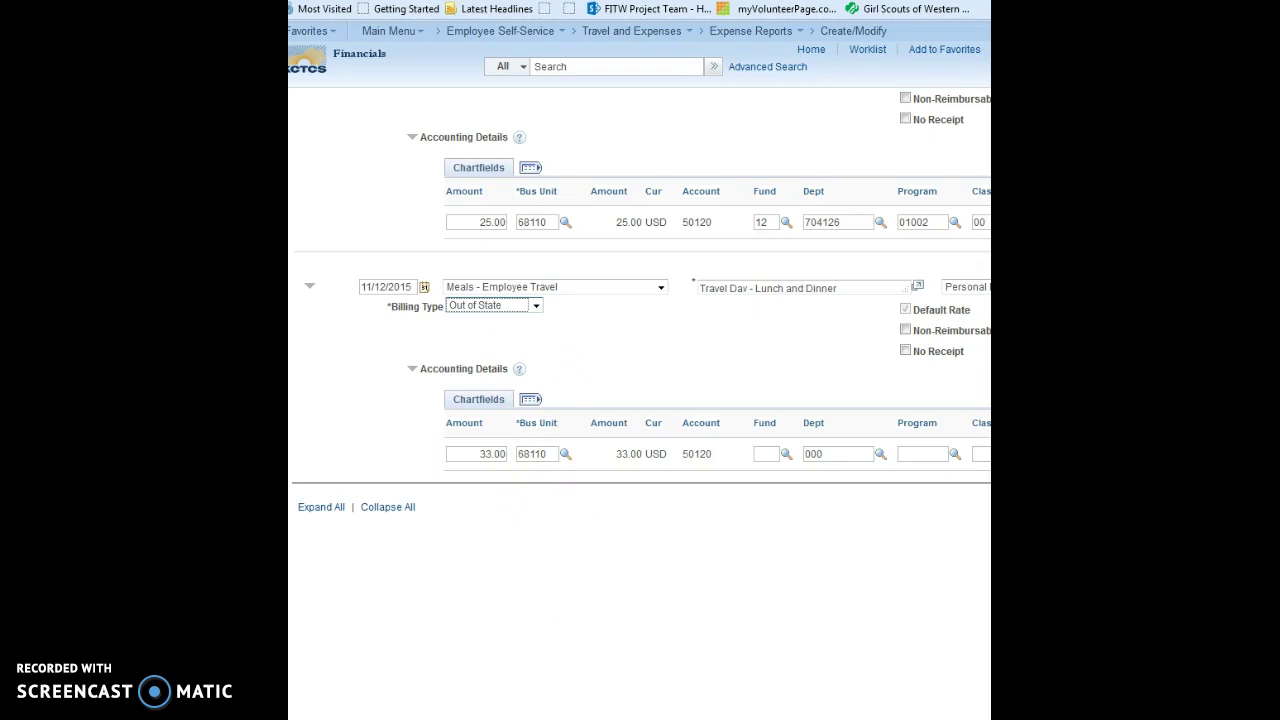
Step: Assign fund 12 and department 704126 in the meals expense's accounting details
{"action": "scroll", "coordinate": [640, 300], "scroll_direction": "right", "scroll_amount": 4}
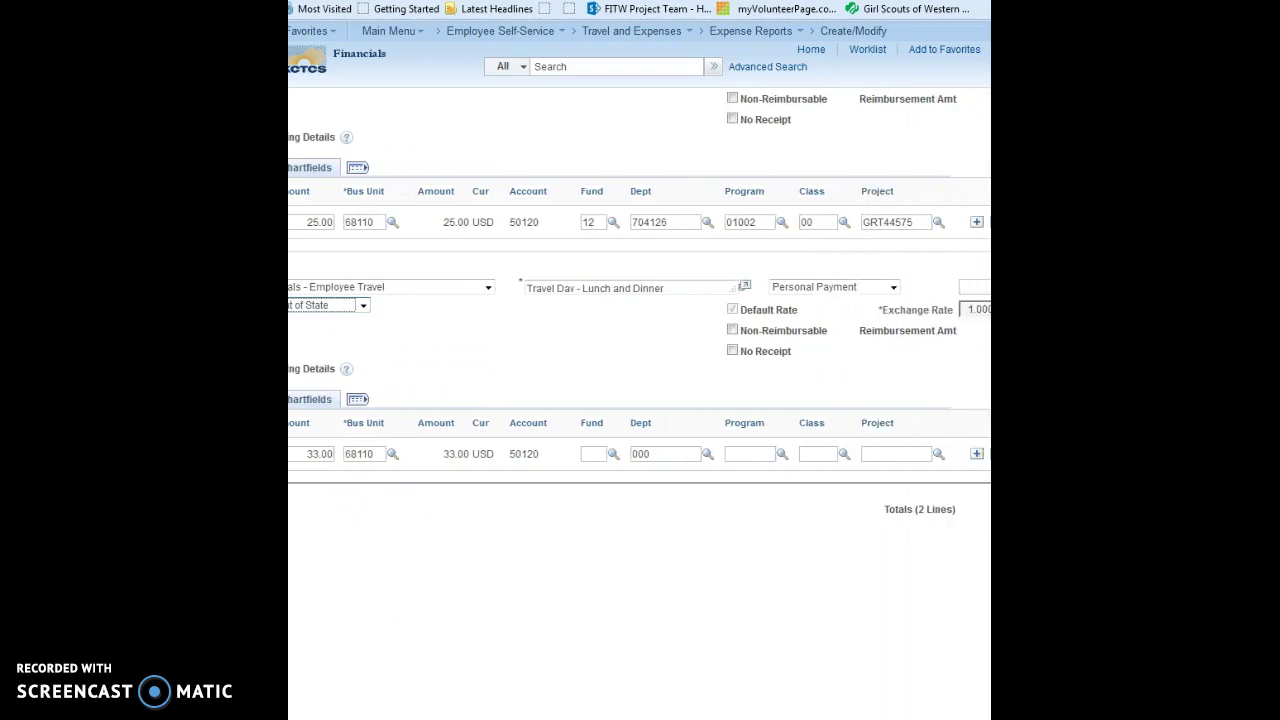
{"action": "left_click", "coordinate": [591, 456]}
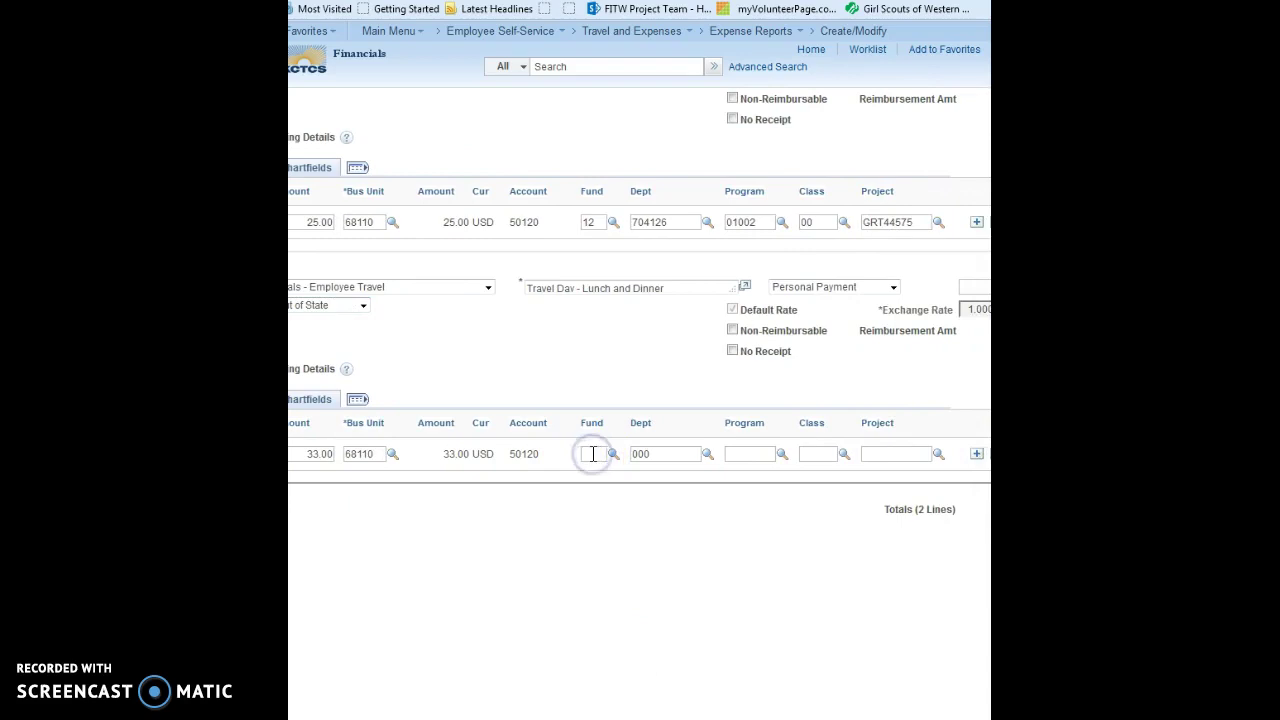
{"action": "type", "text": "12"}
{"action": "key", "text": "Tab"}
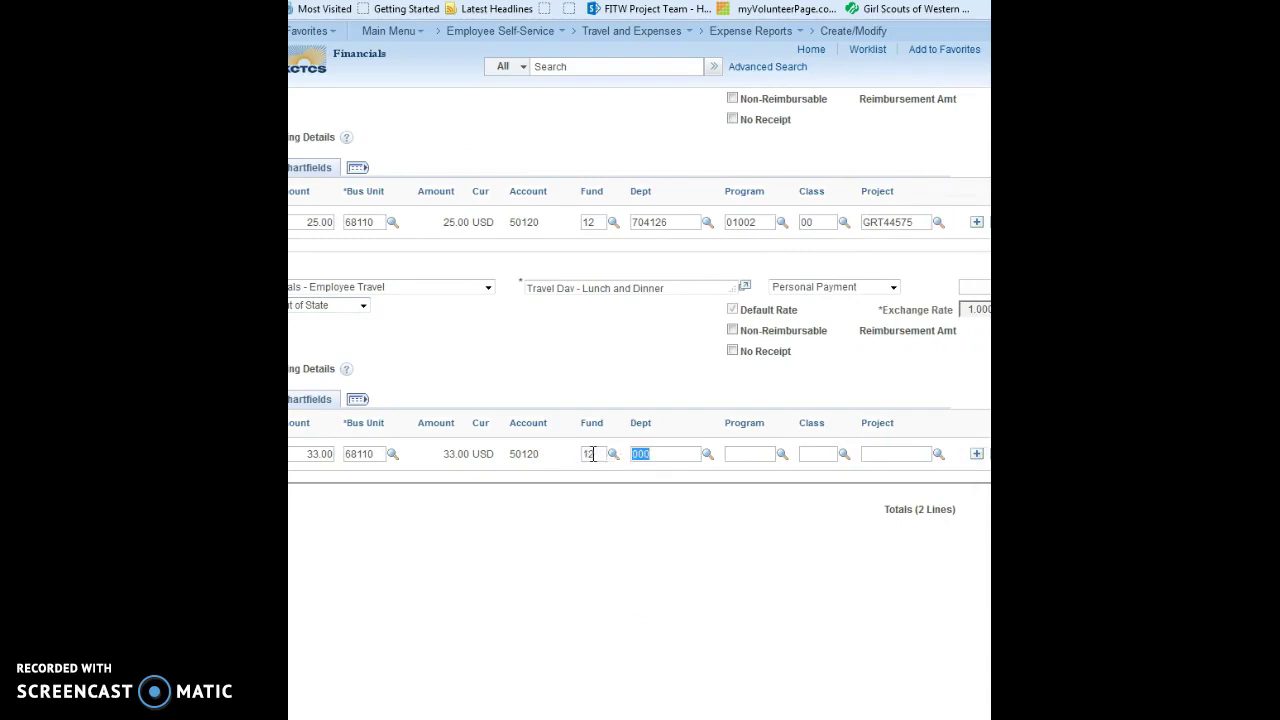
{"action": "type", "text": "704126"}
{"action": "key", "text": "Tab"}
Step: Fill in program 01002, class 00 and project GRT44575 for the meals expense's accounting line
{"action": "type", "text": "01002"}
{"action": "key", "text": "Tab"}
{"action": "key", "text": "Tab"}
{"action": "type", "text": "00"}
{"action": "key", "text": "Tab"}
{"action": "key", "text": "Tab"}
{"action": "type", "text": "GRT44575"}
{"action": "scroll", "coordinate": [640, 400], "scroll_direction": "right", "scroll_amount": 3}
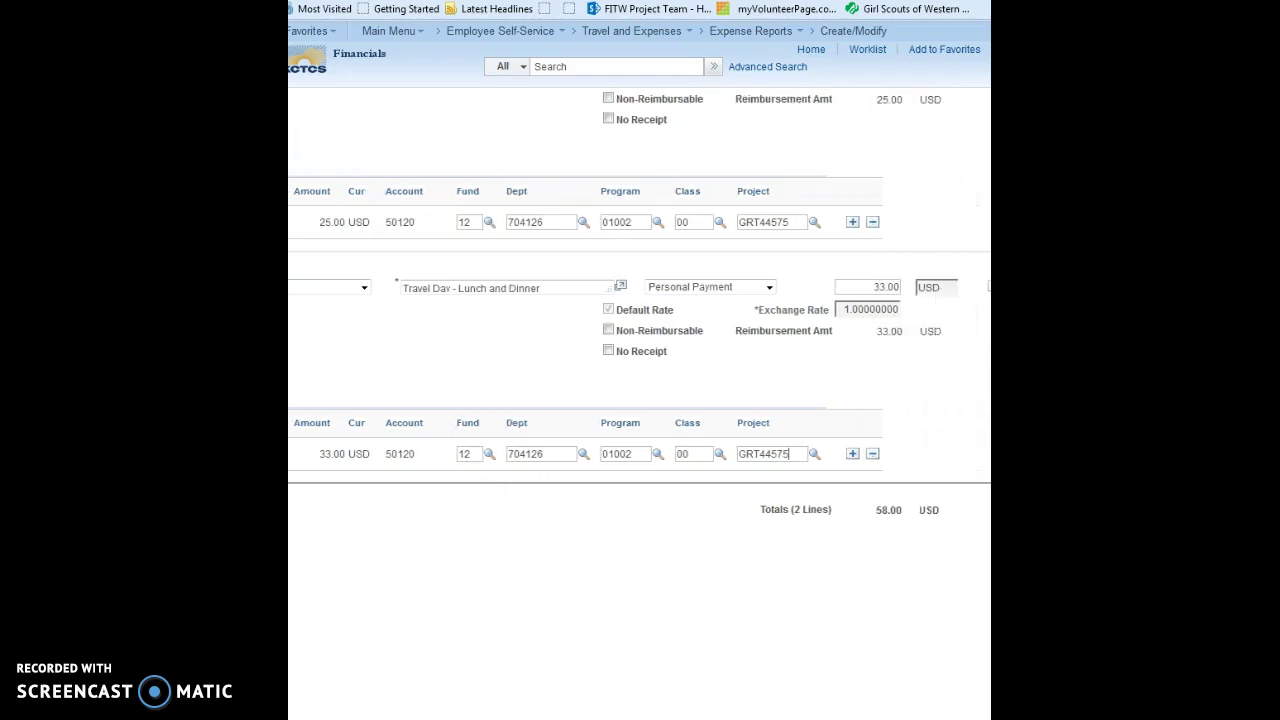
{"action": "key", "text": "Tab"}
{"action": "key", "text": "Tab"}
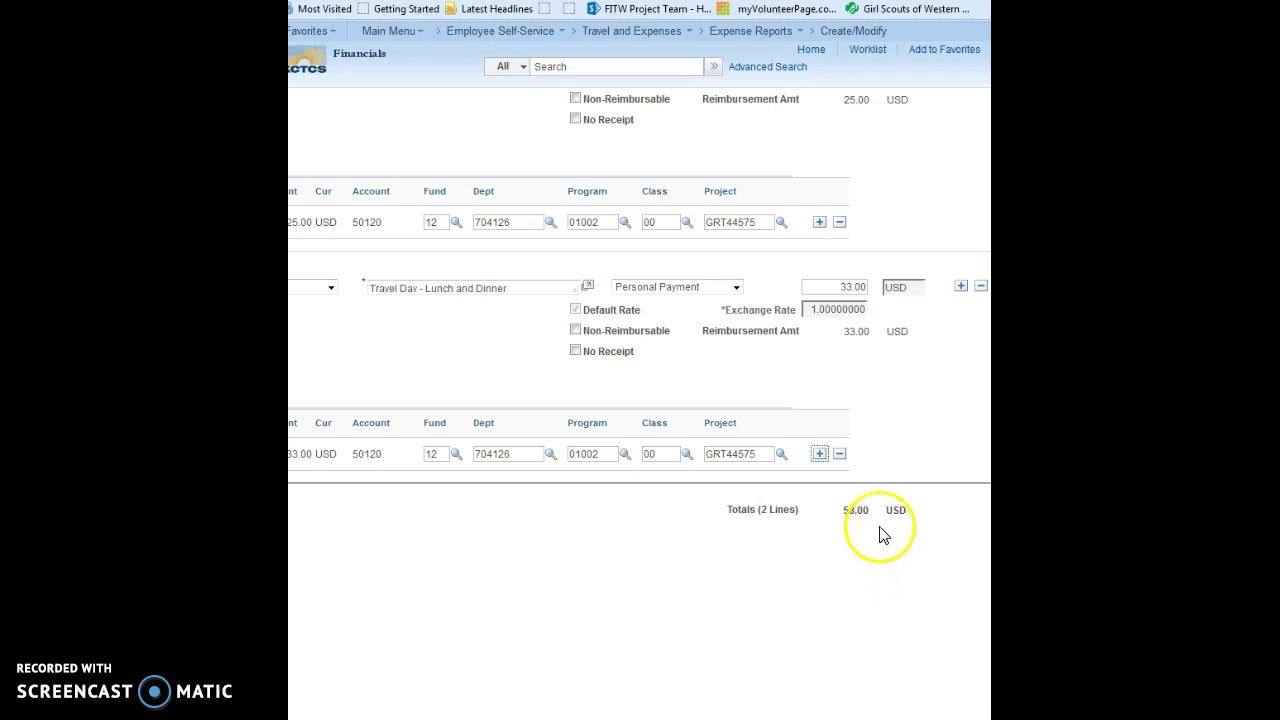
Step: Add another expense line after the meals expense with the expense type Hotel/Lodging
{"action": "left_click", "coordinate": [959, 292]}
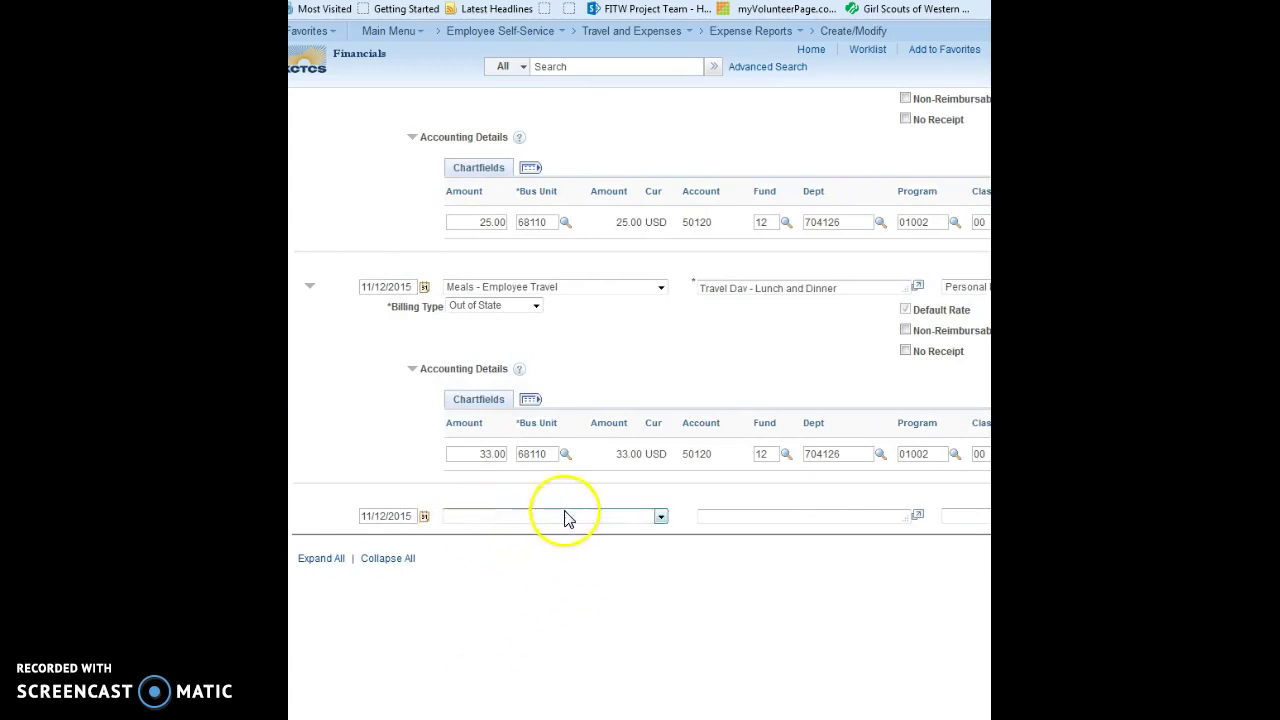
{"action": "left_click", "coordinate": [661, 518]}
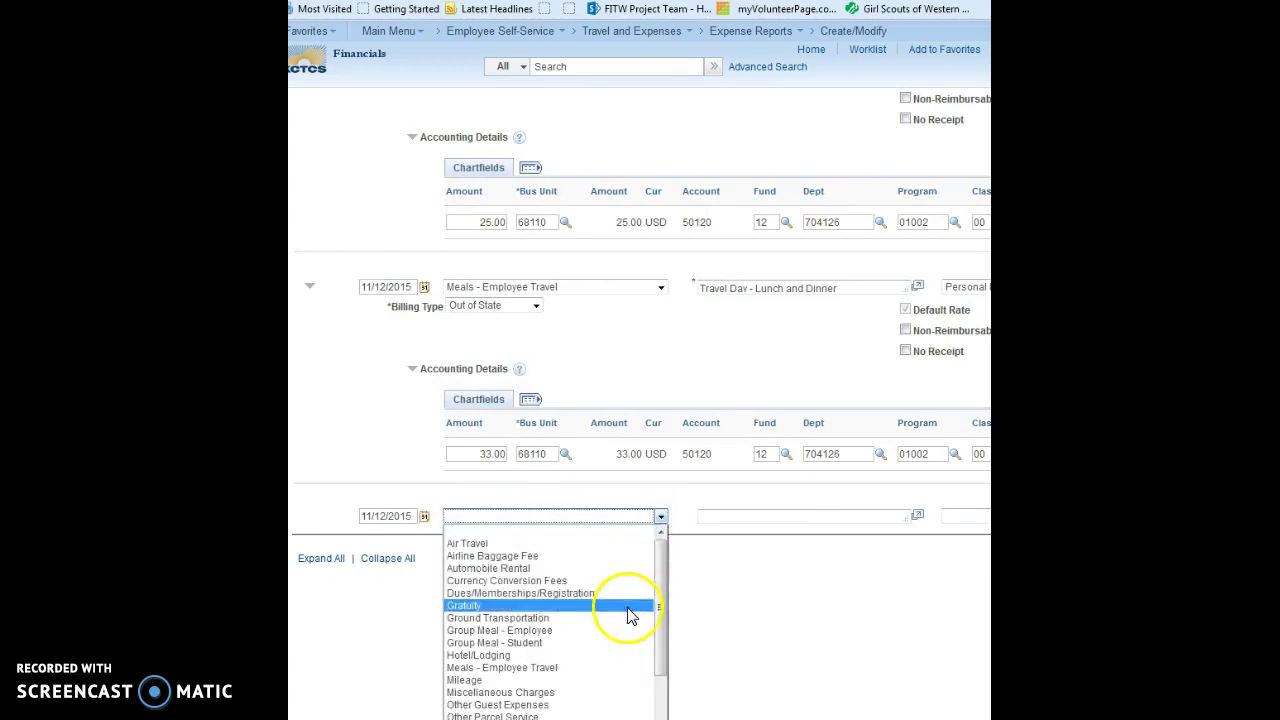
{"action": "left_click", "coordinate": [626, 656]}
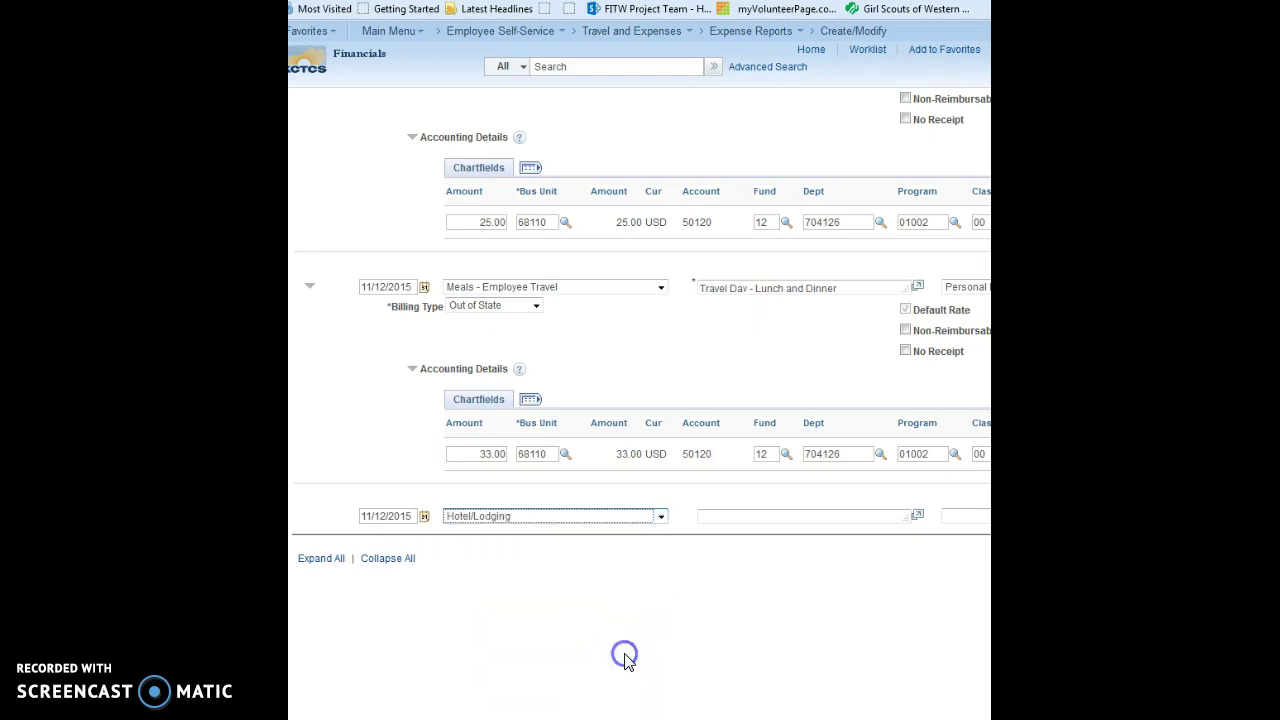
Step: Describe the hotel expense as "Fairfield Inn - 3 night stay"
{"action": "left_click", "coordinate": [803, 522]}
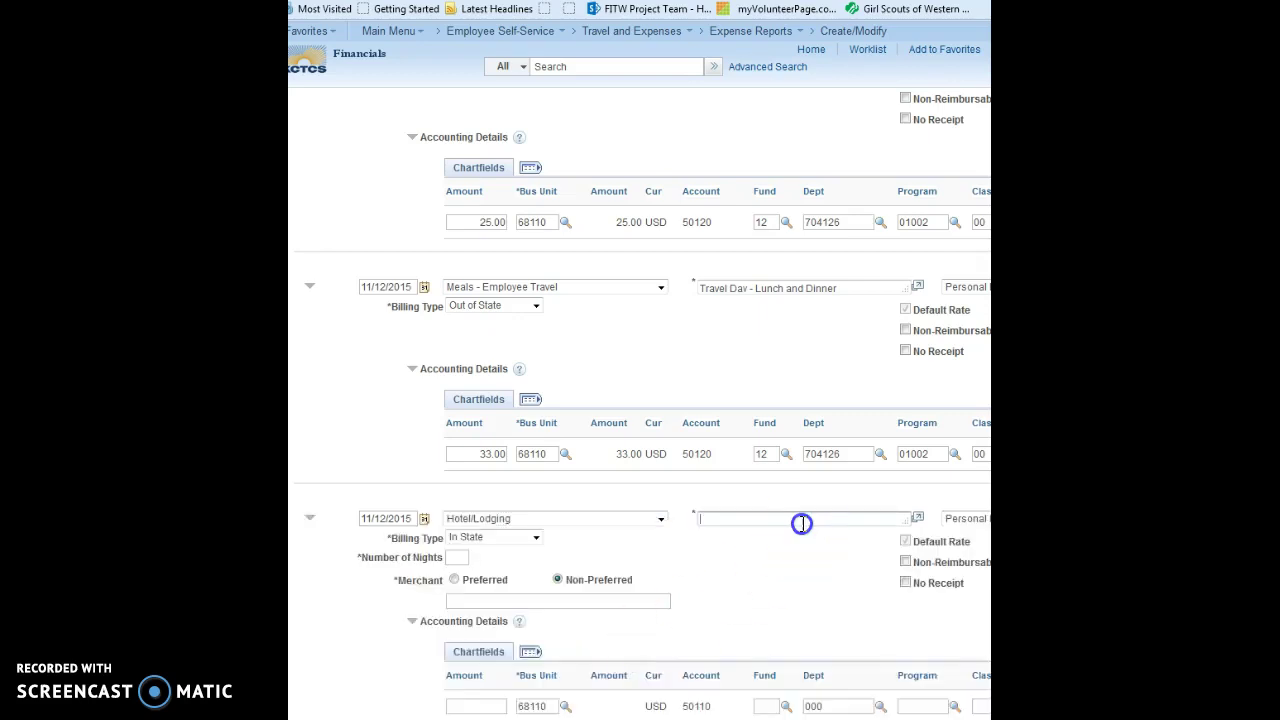
{"action": "type", "text": "Fall"}
{"action": "type", "text": "field"}
{"action": "type", "text": " Inn - 3 night s"}
{"action": "type", "text": "tay"}
Step: Set the hotel expense's amount to 251.28 USD
{"action": "scroll", "coordinate": [644, 403], "scroll_direction": "right", "scroll_amount": 6}
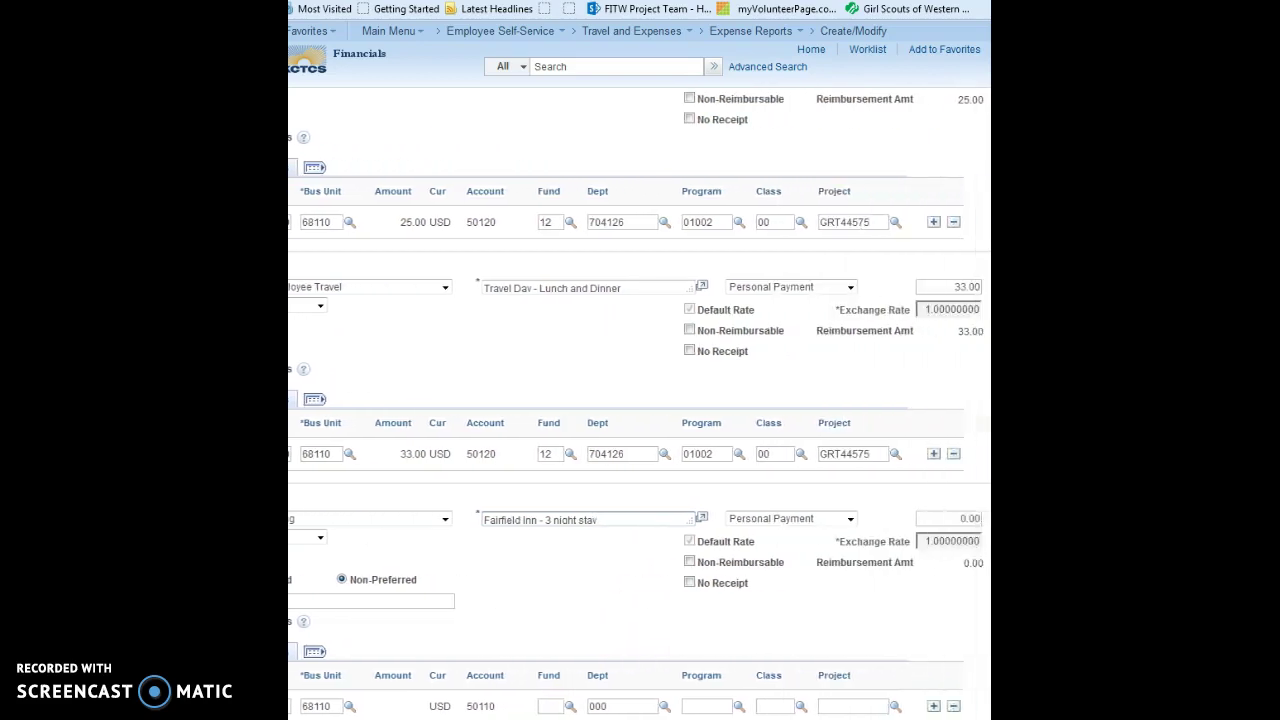
{"action": "left_click", "coordinate": [837, 517]}
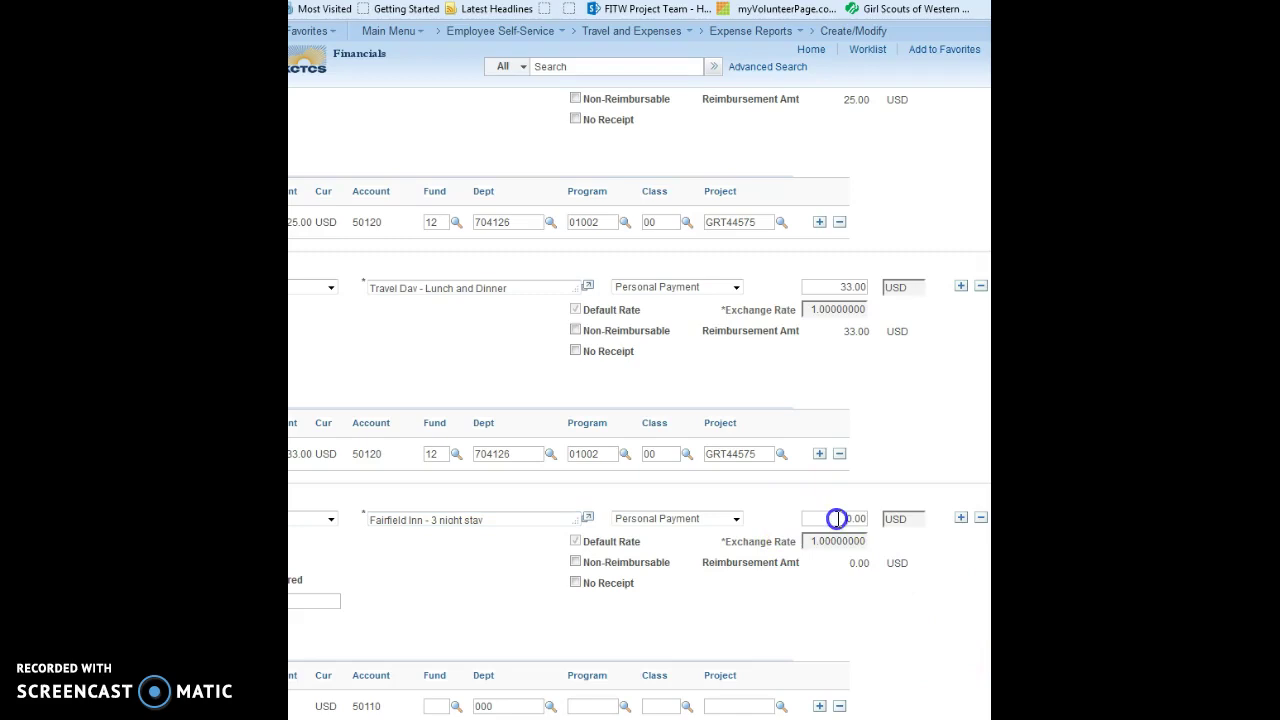
{"action": "left_click_drag", "start_coordinate": [850, 519], "coordinate": [872, 525]}
{"action": "type", "text": "251.28"}
{"action": "key", "text": "Tab"}
{"action": "key", "text": "Tab"}
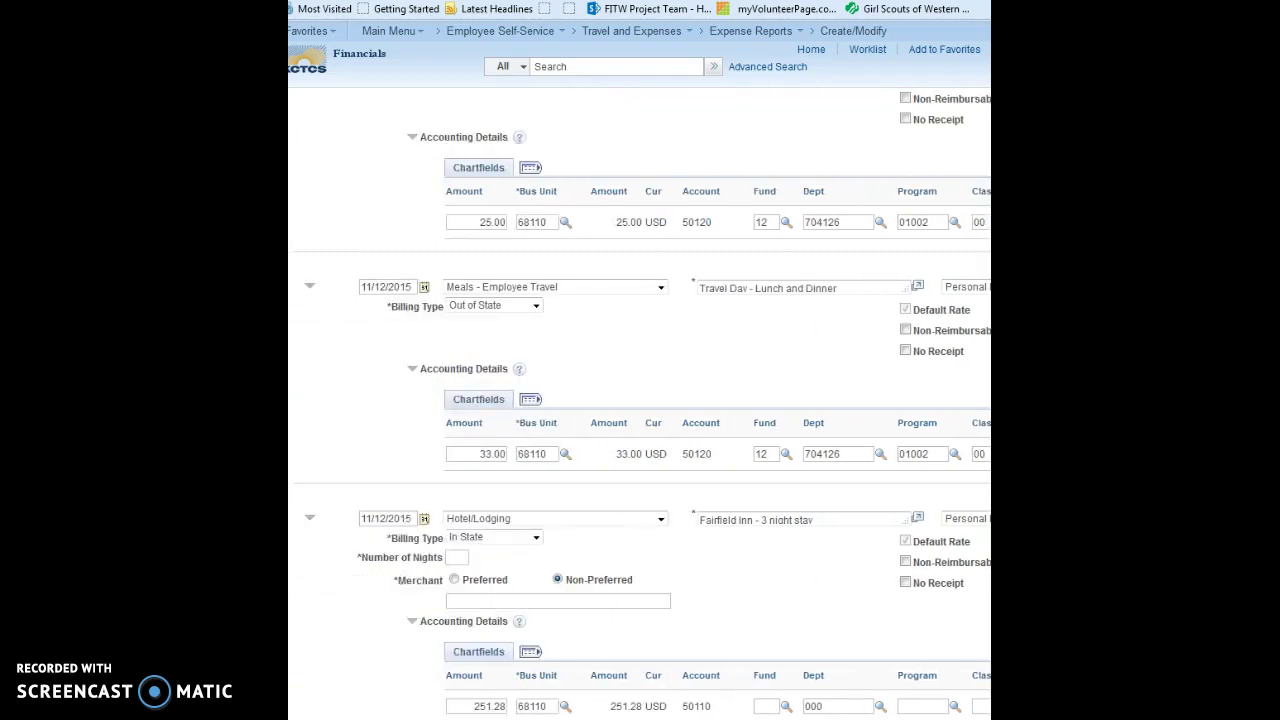
{"action": "left_click", "coordinate": [487, 708]}
Step: Set the hotel expense's billing type to Out of State, with 3 nights and Fairfield Inn as the merchant
{"action": "left_click", "coordinate": [535, 538]}
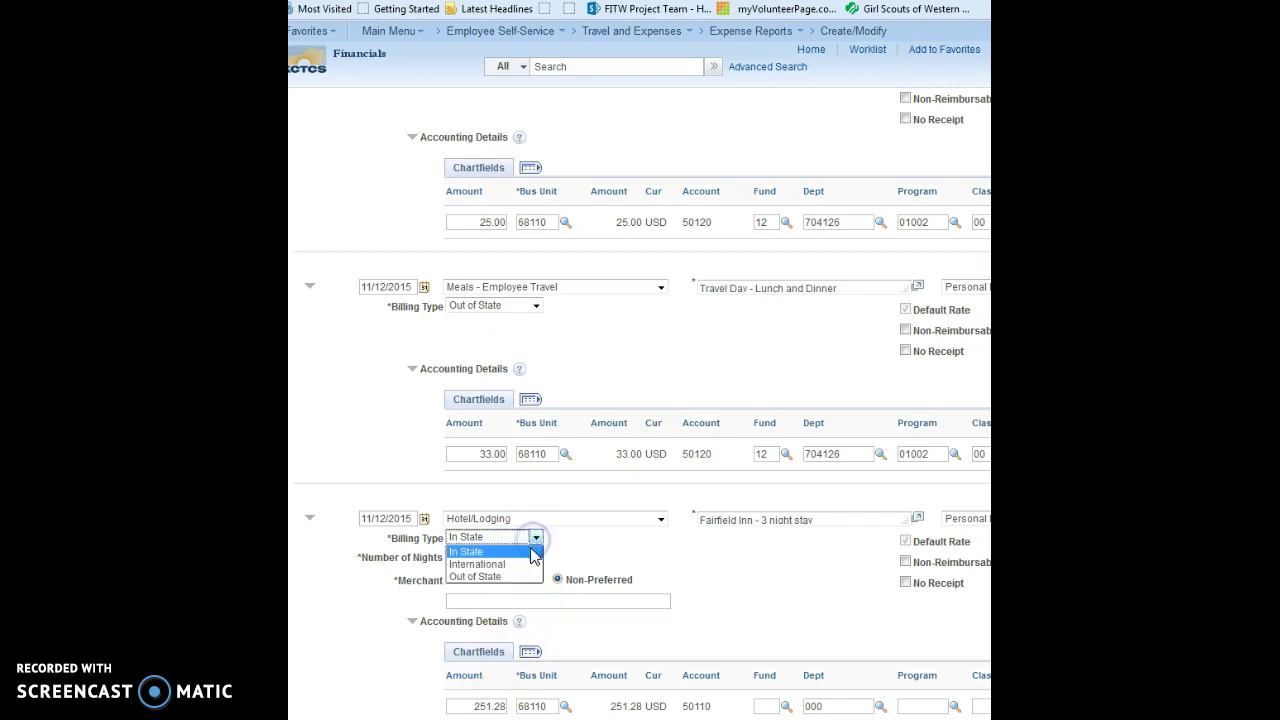
{"action": "left_click", "coordinate": [520, 576]}
{"action": "left_click", "coordinate": [460, 558]}
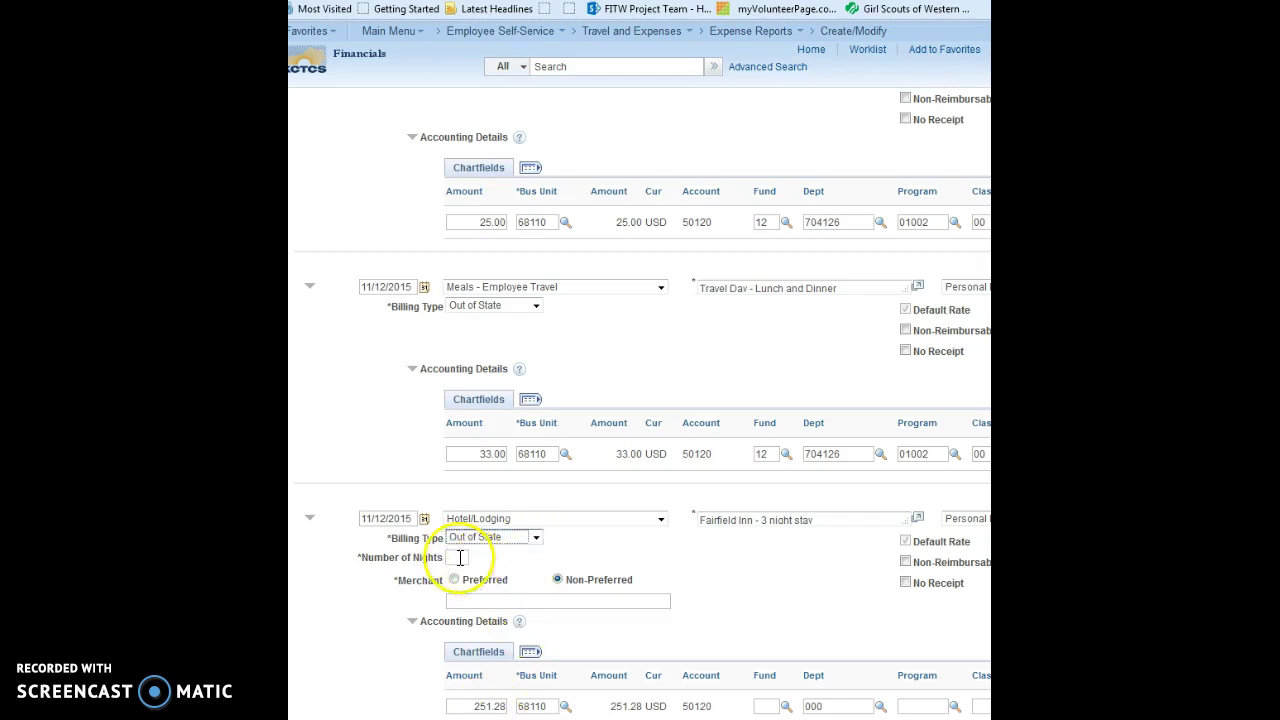
{"action": "left_click", "coordinate": [457, 598]}
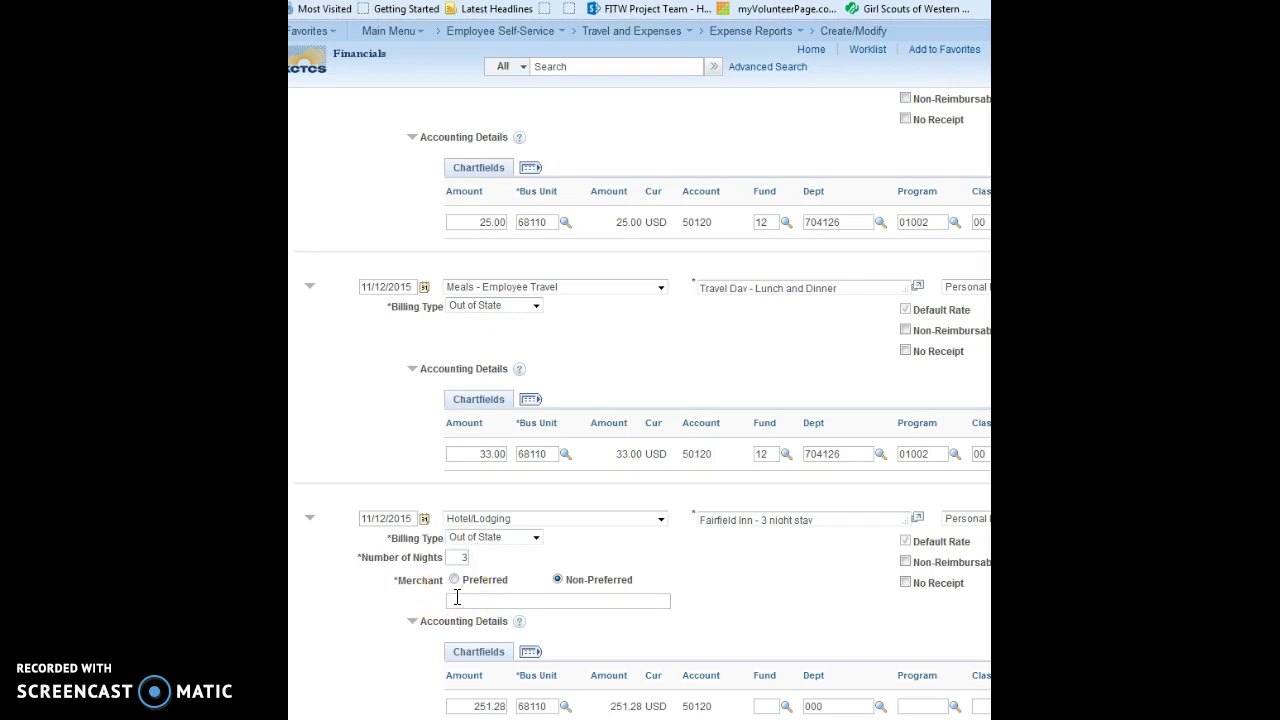
{"action": "type", "text": "Fairfield Inn"}
Step: Assign fund 12 and department 704126 in the hotel expense's accounting details
{"action": "scroll", "coordinate": [640, 400], "scroll_direction": "down", "scroll_amount": 1}
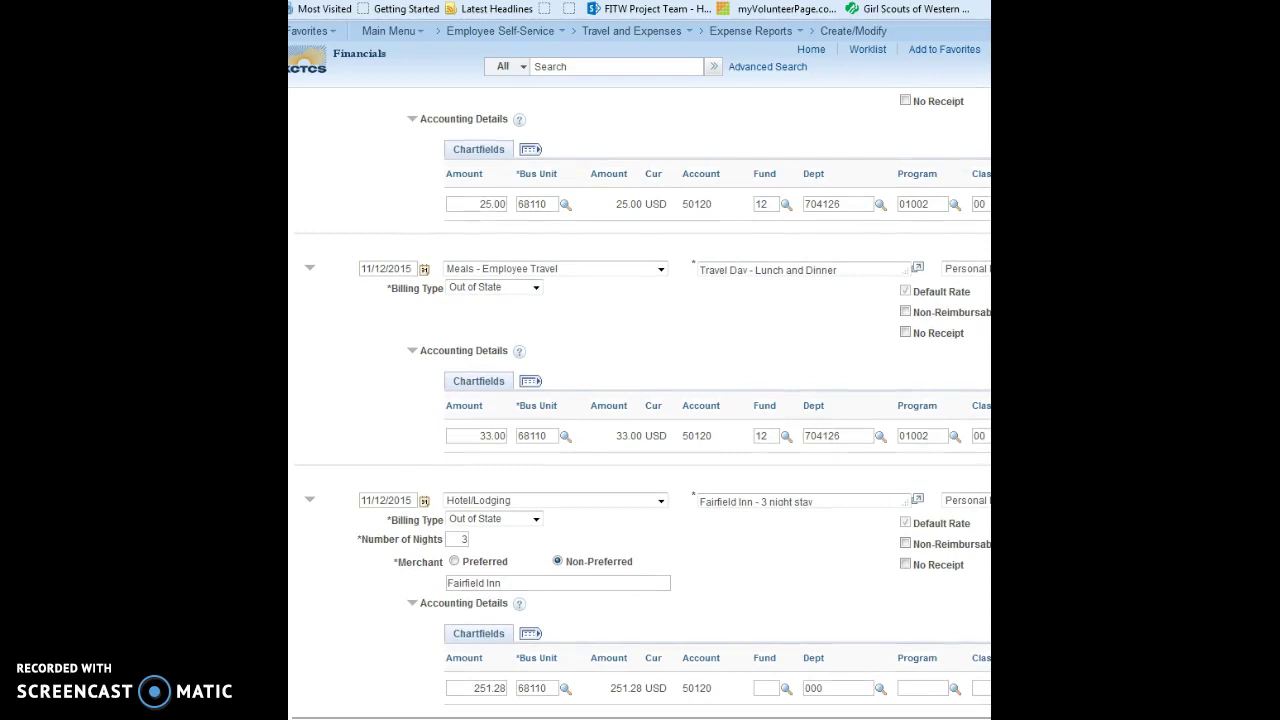
{"action": "scroll", "coordinate": [640, 400], "scroll_direction": "right", "scroll_amount": 5}
{"action": "left_click", "coordinate": [568, 686]}
{"action": "left_click", "coordinate": [528, 684]}
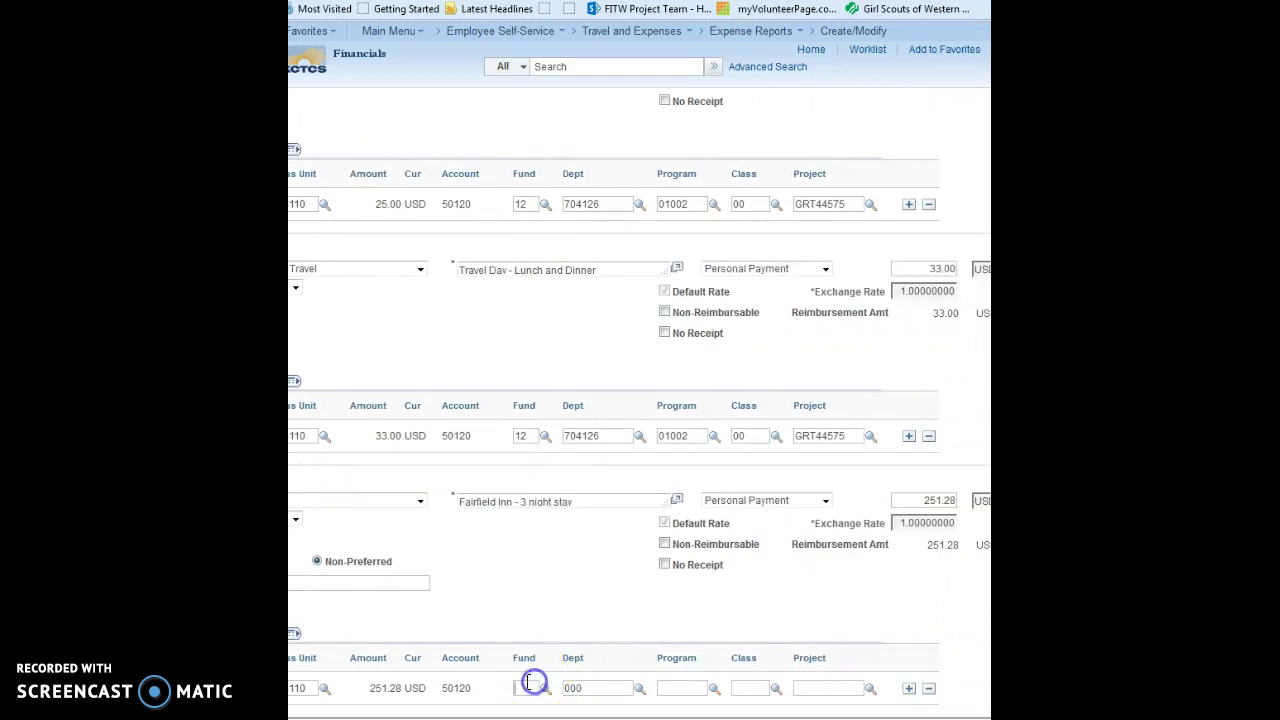
{"action": "type", "text": "12"}
{"action": "key", "text": "Tab"}
{"action": "key", "text": "Tab"}
{"action": "type", "text": "704126"}
{"action": "key", "text": "Tab"}
{"action": "key", "text": "Tab"}
{"action": "key", "text": "Tab"}
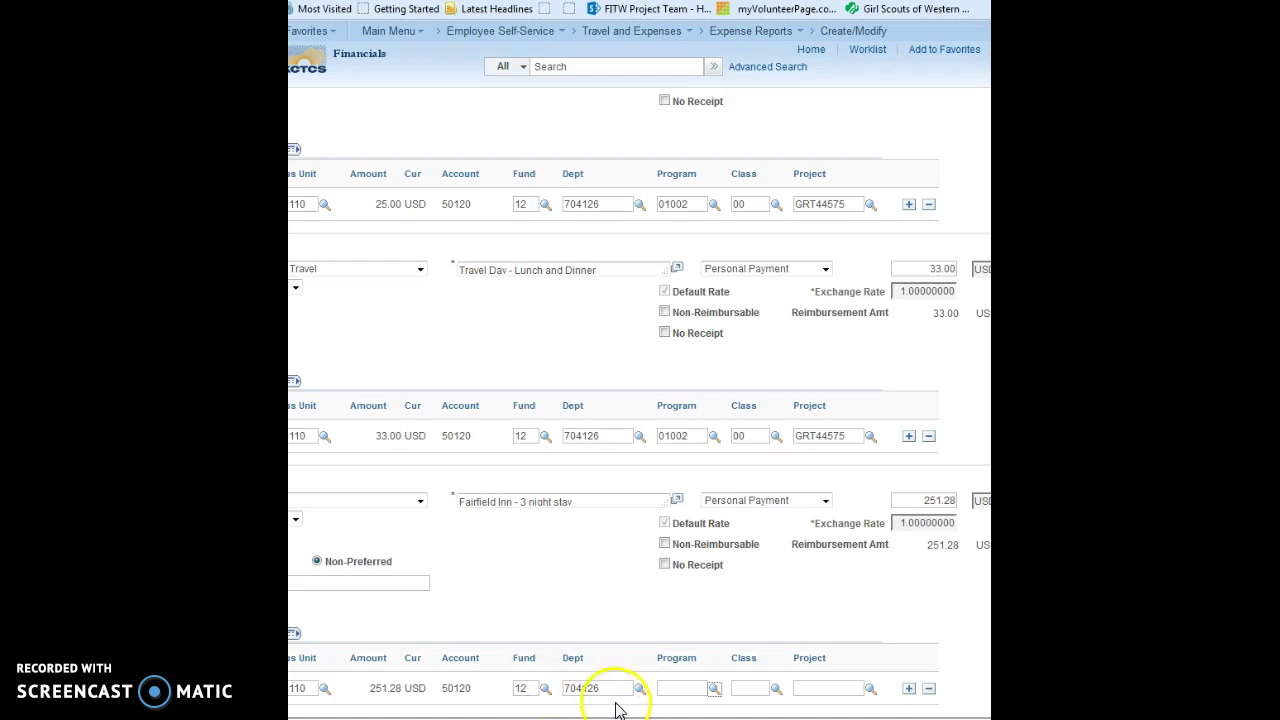
Step: Assign program 01002, class 00 and project GRT44575 in the hotel expense's accounting details
{"action": "left_click", "coordinate": [674, 687]}
{"action": "type", "text": "01002"}
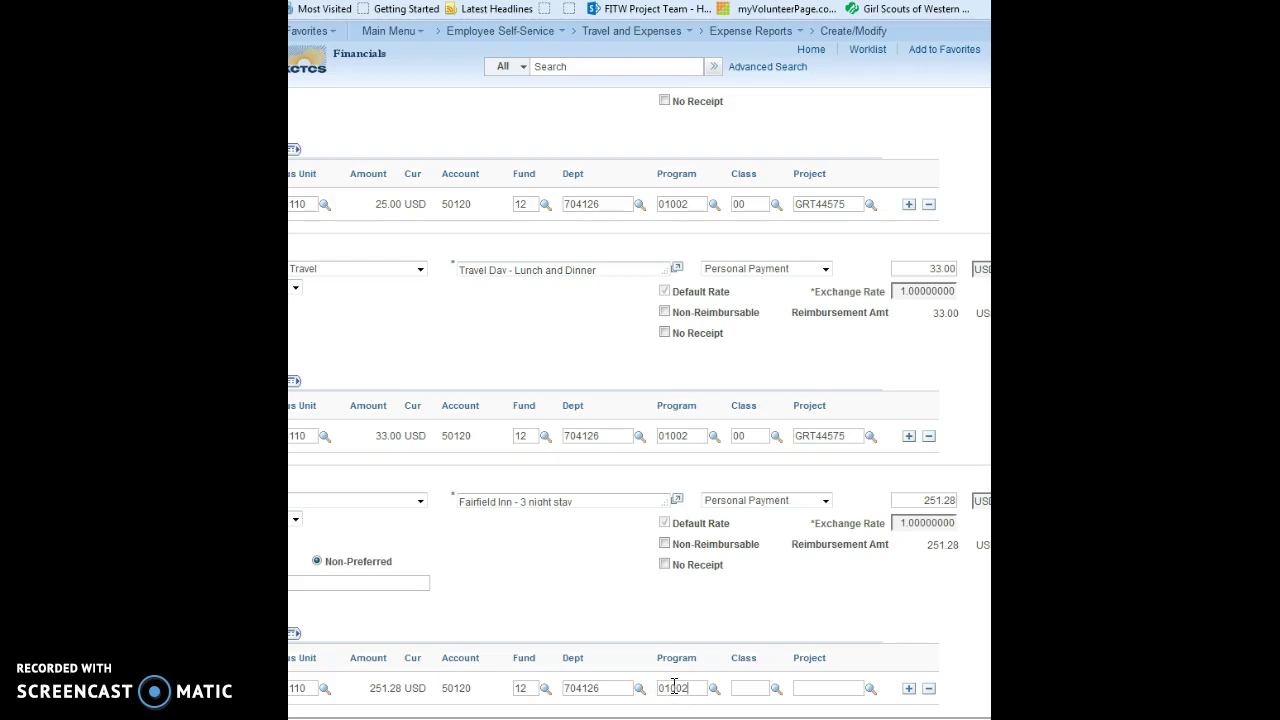
{"action": "key", "text": "Tab"}
{"action": "key", "text": "Tab"}
{"action": "type", "text": "00"}
{"action": "key", "text": "Tab"}
{"action": "key", "text": "Tab"}
{"action": "type", "text": "GRT44575"}
{"action": "scroll", "coordinate": [640, 400], "scroll_direction": "left", "scroll_amount": 4}
{"action": "left_click", "coordinate": [667, 365]}
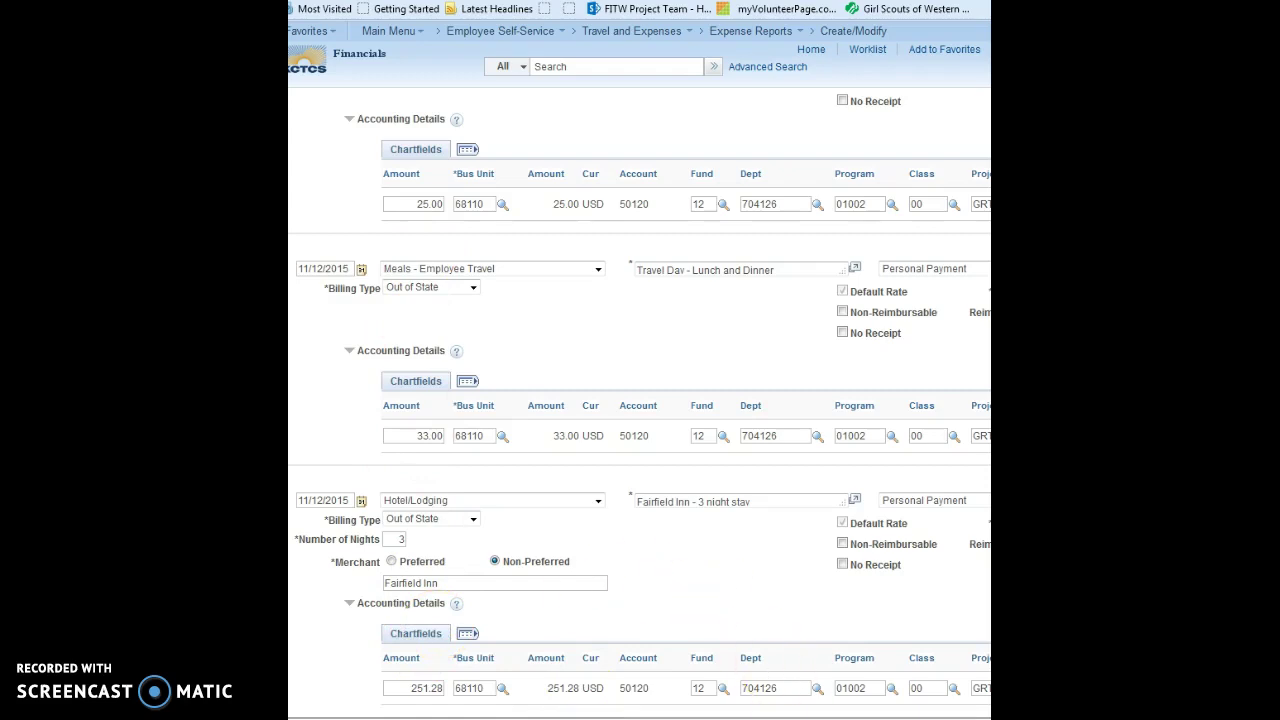
{"action": "mouse_move", "coordinate": [755, 660]}
{"action": "left_click", "coordinate": [598, 500]}
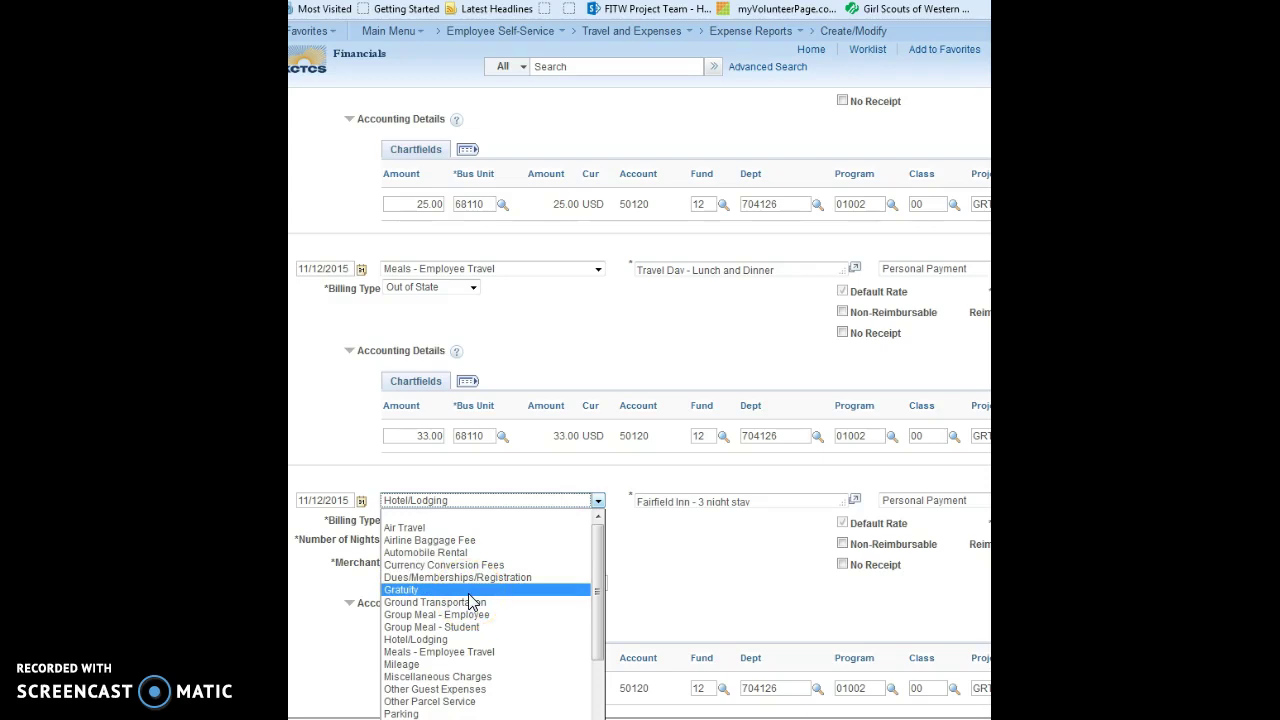
{"action": "left_click", "coordinate": [701, 503]}
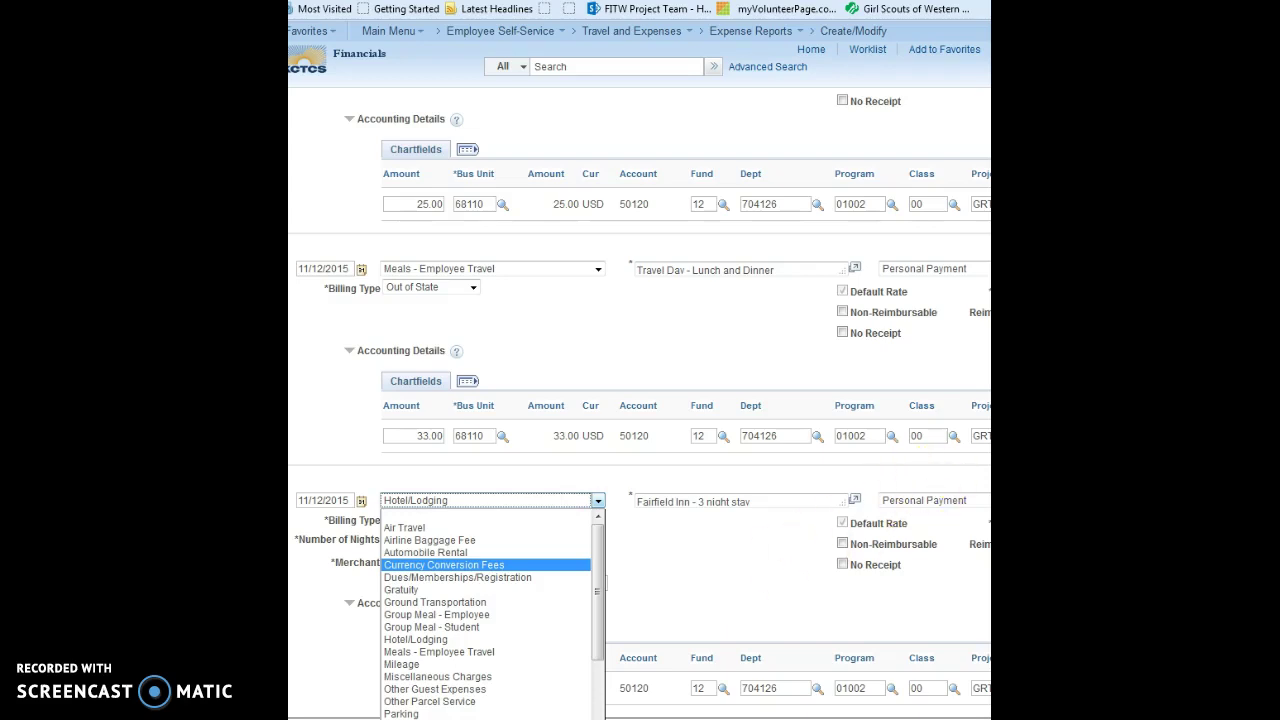
{"action": "key", "text": "Escape"}
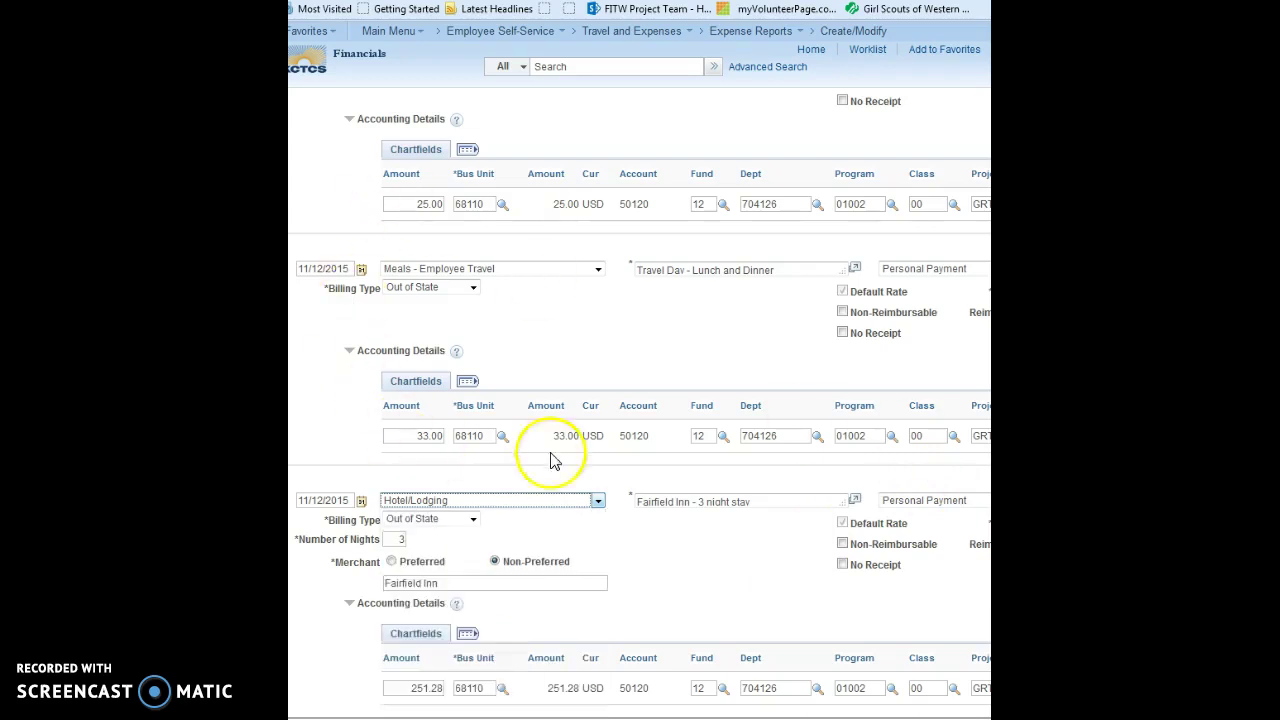
{"action": "left_click", "coordinate": [407, 401]}
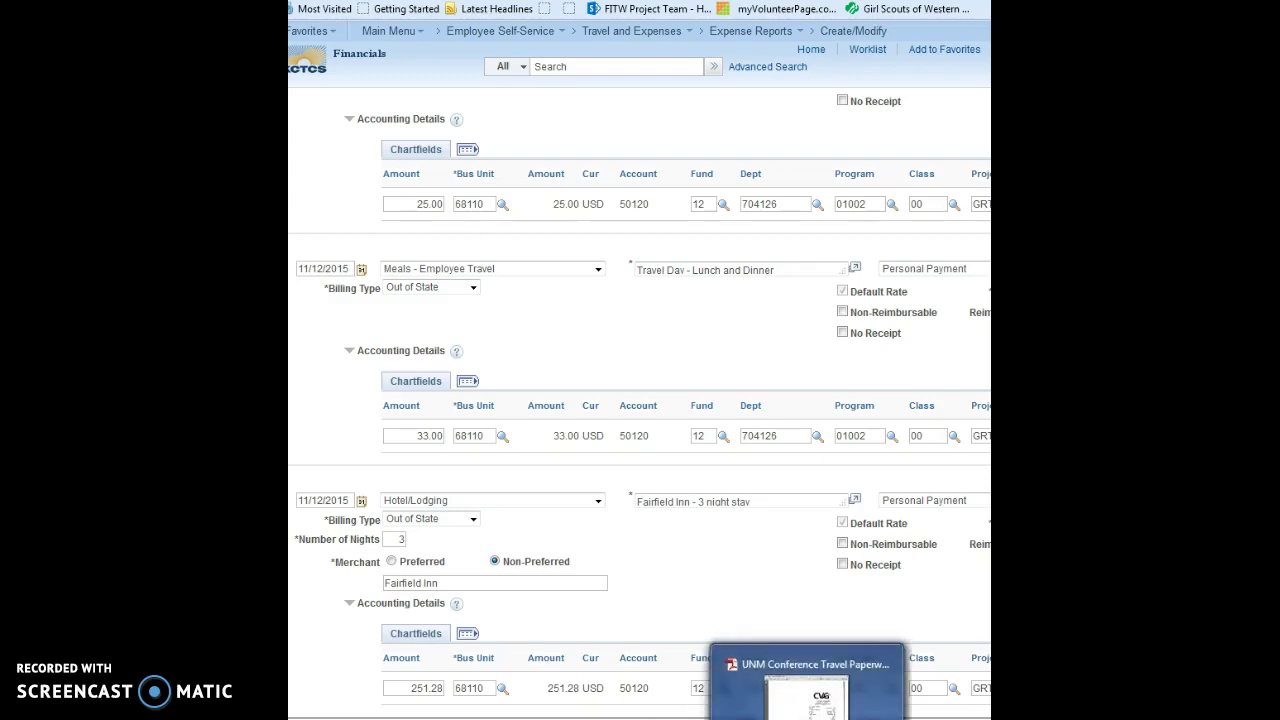
Step: Switch to the UNM Conference Travel Paperwork PDF, examine its receipts, hotel confirmation and travel authorization form, and return to the expense report
{"action": "left_click", "coordinate": [810, 690]}
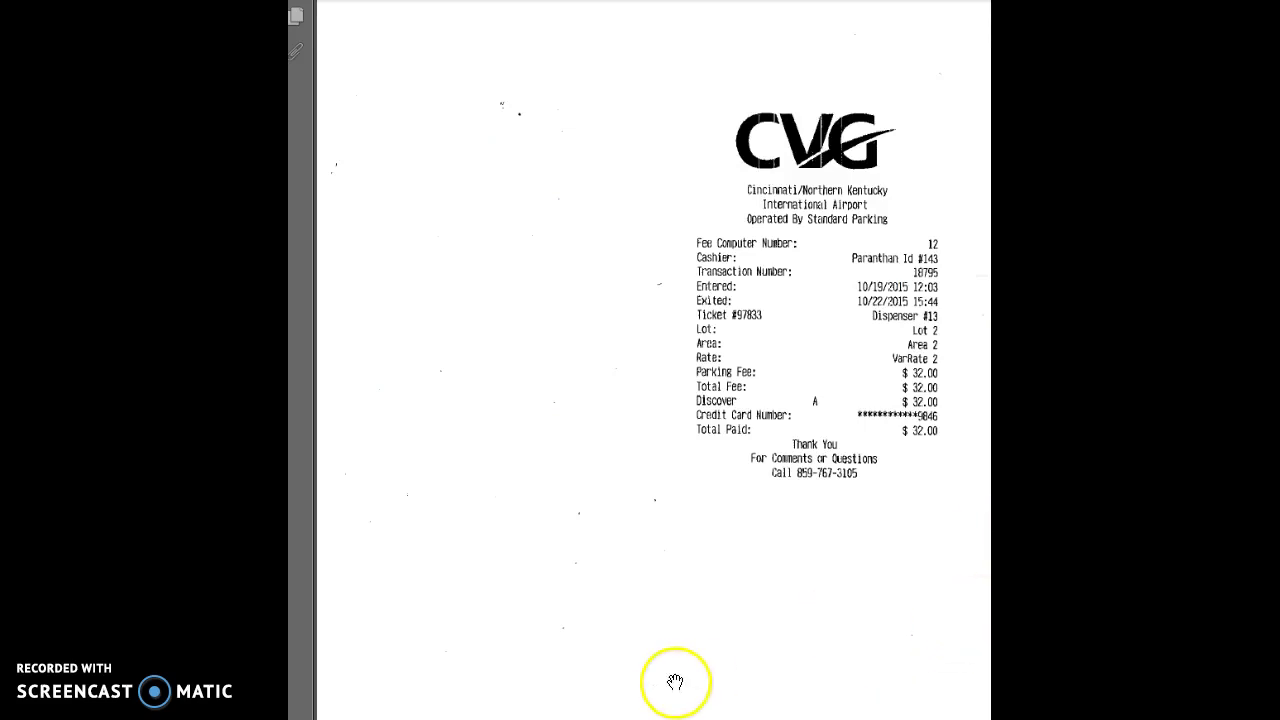
{"action": "scroll", "coordinate": [672, 683], "scroll_direction": "up", "scroll_amount": 8}
{"action": "scroll", "coordinate": [908, 620], "scroll_direction": "down", "scroll_amount": 9}
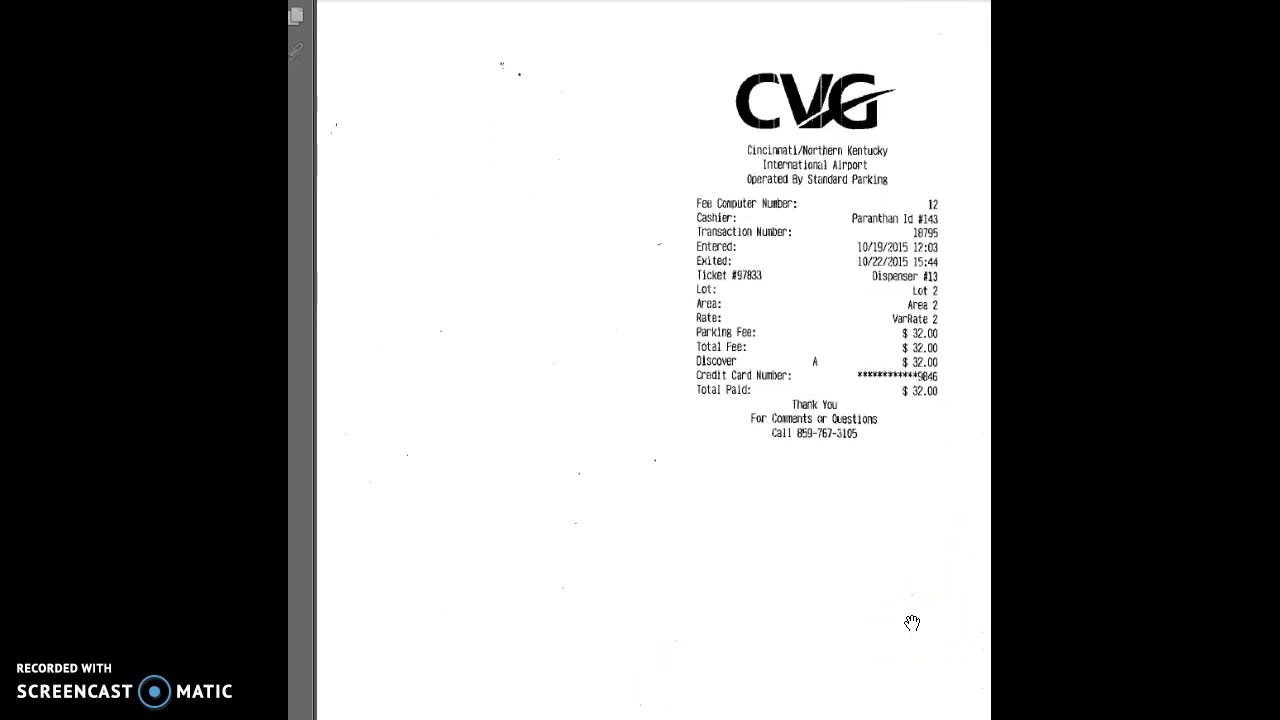
{"action": "scroll", "coordinate": [912, 623], "scroll_direction": "up", "scroll_amount": 20}
{"action": "scroll", "coordinate": [912, 623], "scroll_direction": "up", "scroll_amount": 20}
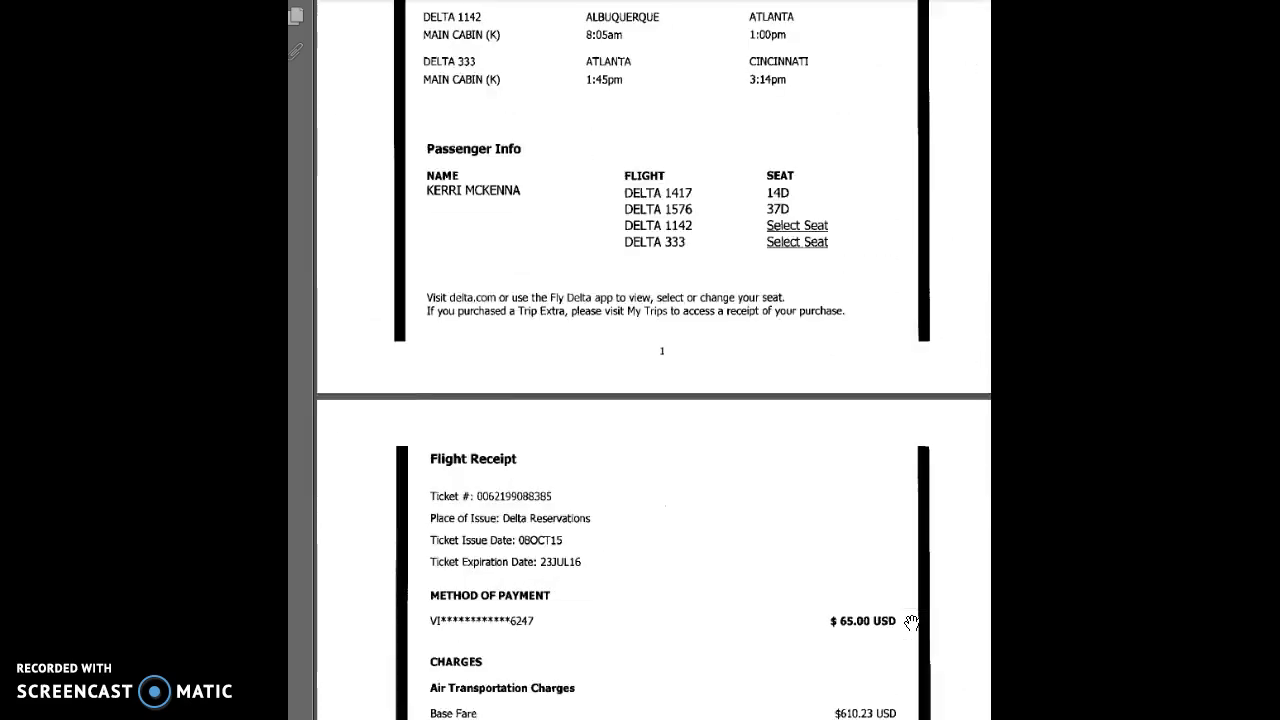
{"action": "scroll", "coordinate": [912, 623], "scroll_direction": "up", "scroll_amount": 20}
{"action": "scroll", "coordinate": [910, 623], "scroll_direction": "up", "scroll_amount": 20}
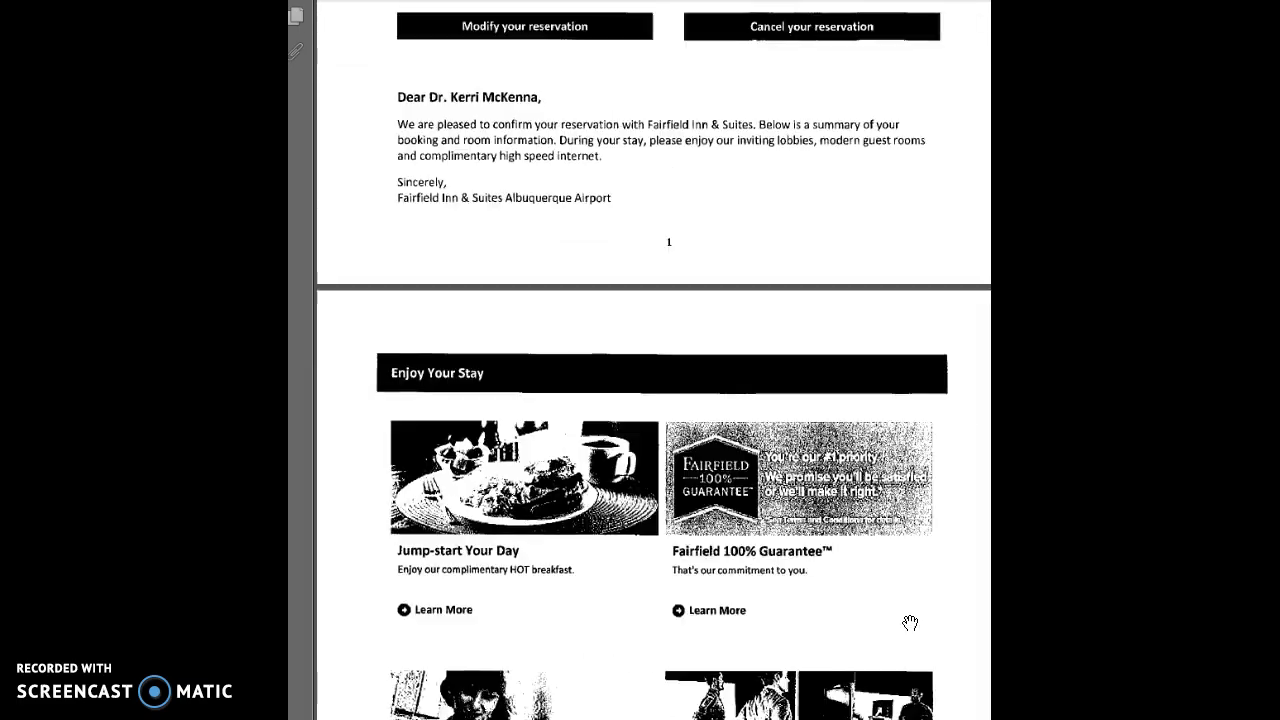
{"action": "scroll", "coordinate": [910, 623], "scroll_direction": "up", "scroll_amount": 20}
{"action": "scroll", "coordinate": [910, 623], "scroll_direction": "up", "scroll_amount": 20}
{"action": "scroll", "coordinate": [910, 623], "scroll_direction": "up", "scroll_amount": 20}
{"action": "scroll", "coordinate": [910, 623], "scroll_direction": "up", "scroll_amount": 10}
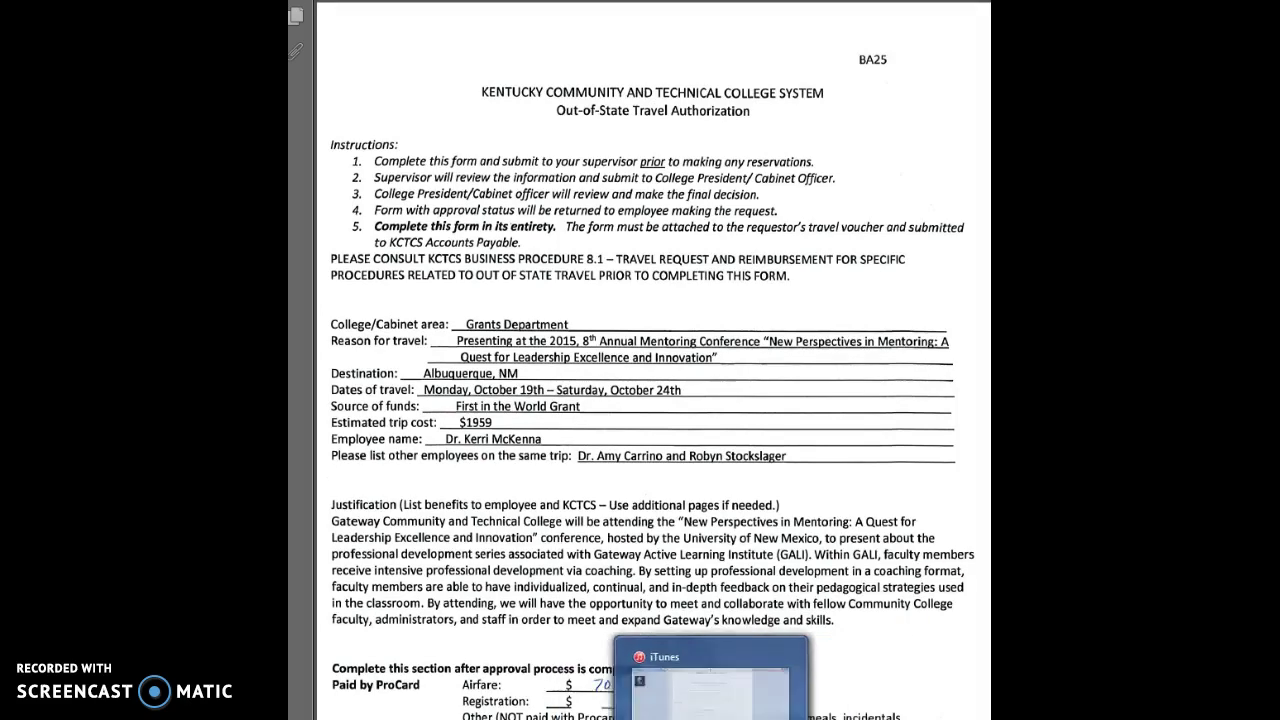
{"action": "left_click", "coordinate": [552, 686]}
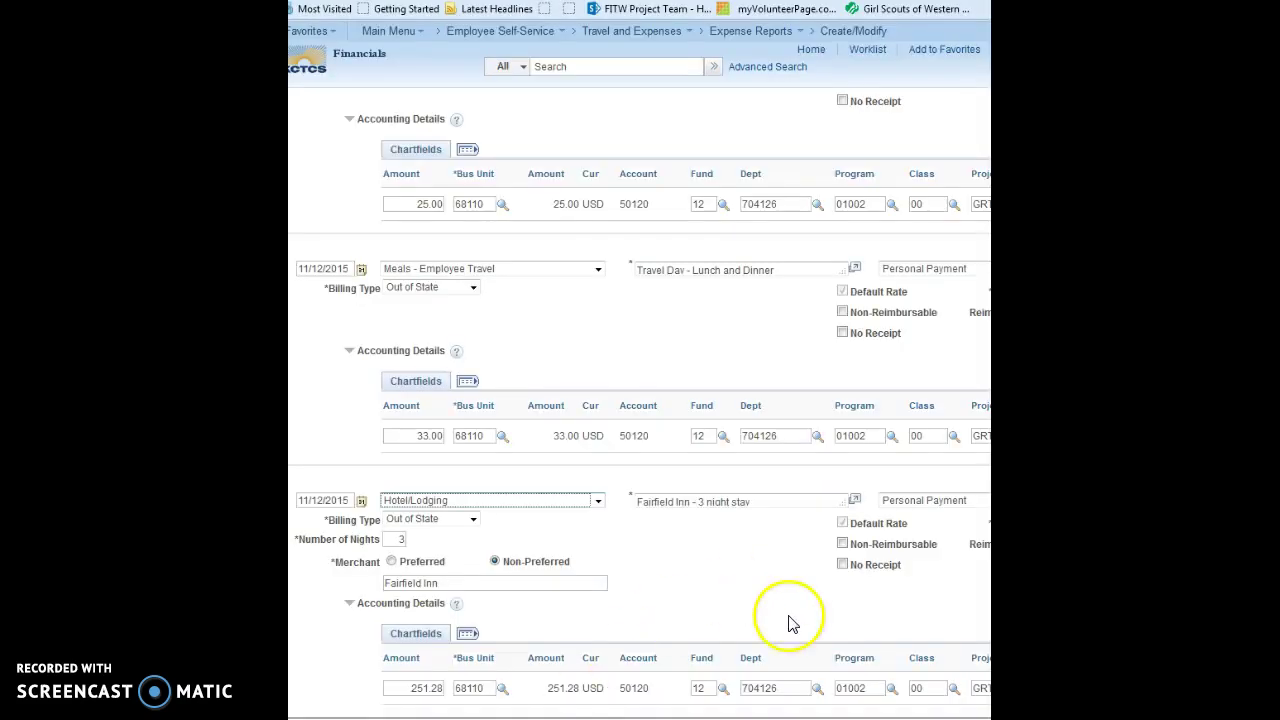
Step: Attach the UNM Conference Travel Paperwork PDF to the expense report
{"action": "scroll", "coordinate": [640, 395], "scroll_direction": "right", "scroll_amount": 5}
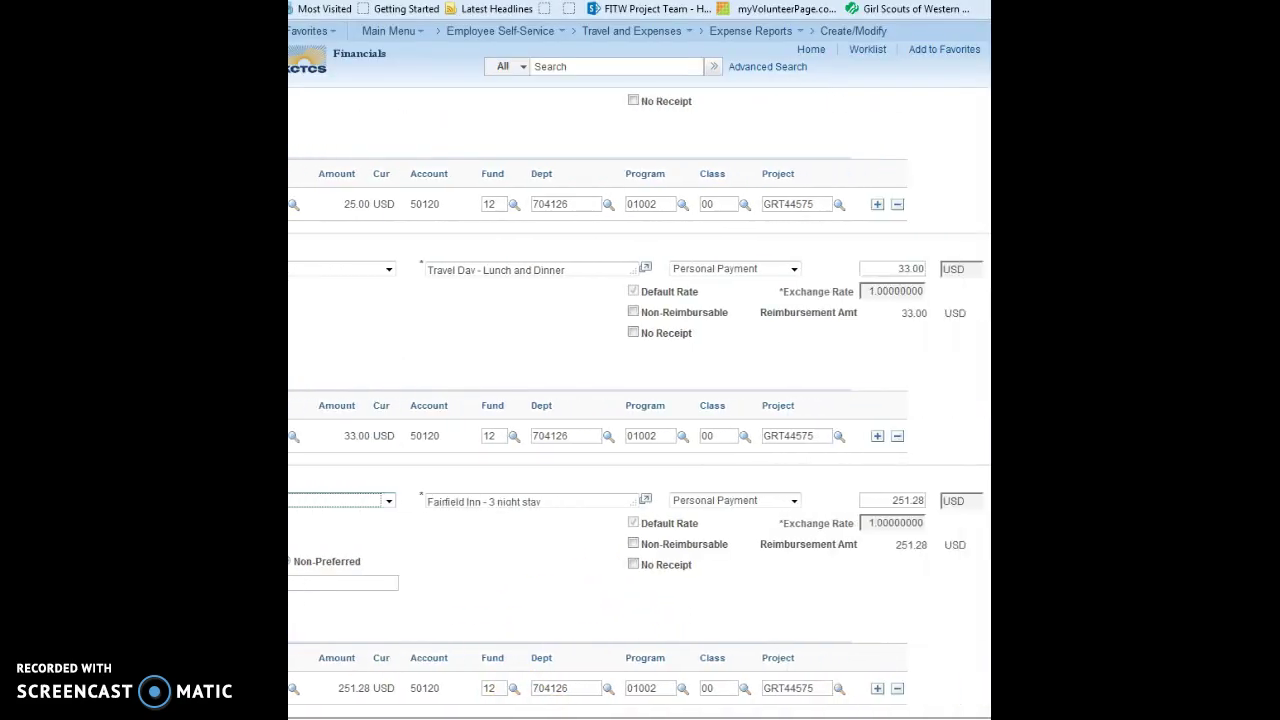
{"action": "scroll", "coordinate": [815, 612], "scroll_direction": "up", "scroll_amount": 3}
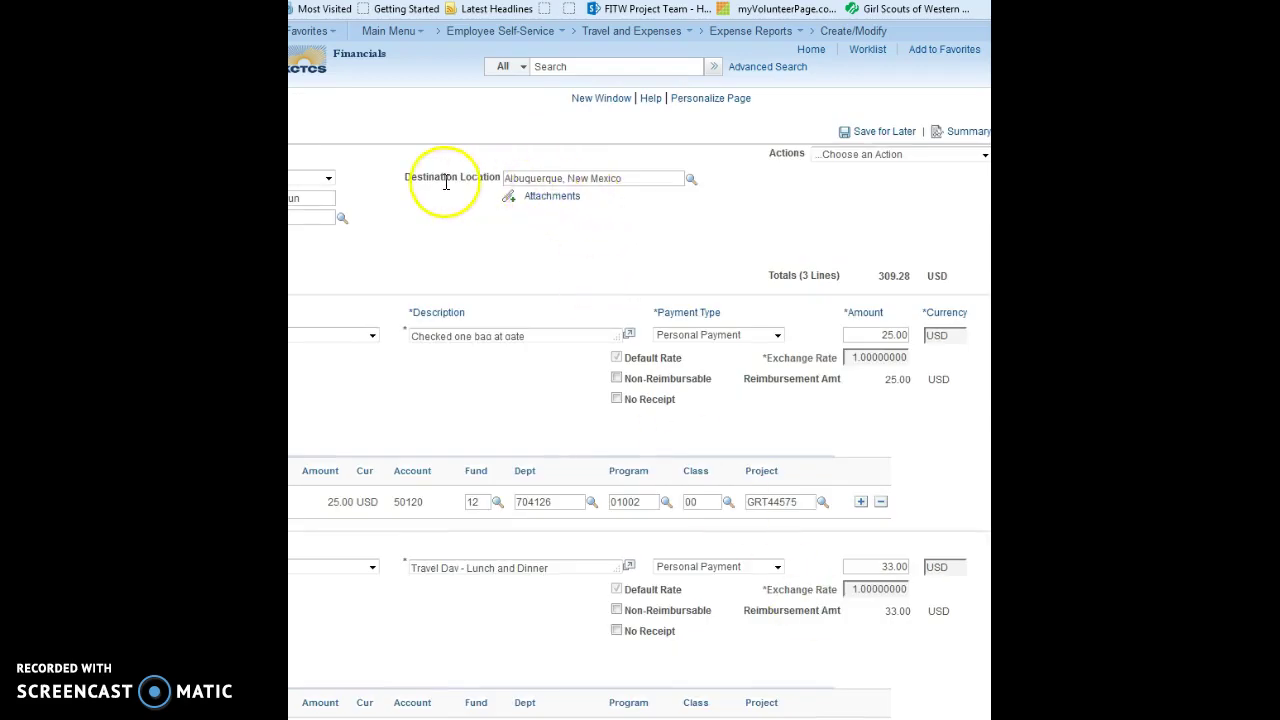
{"action": "left_click", "coordinate": [556, 199]}
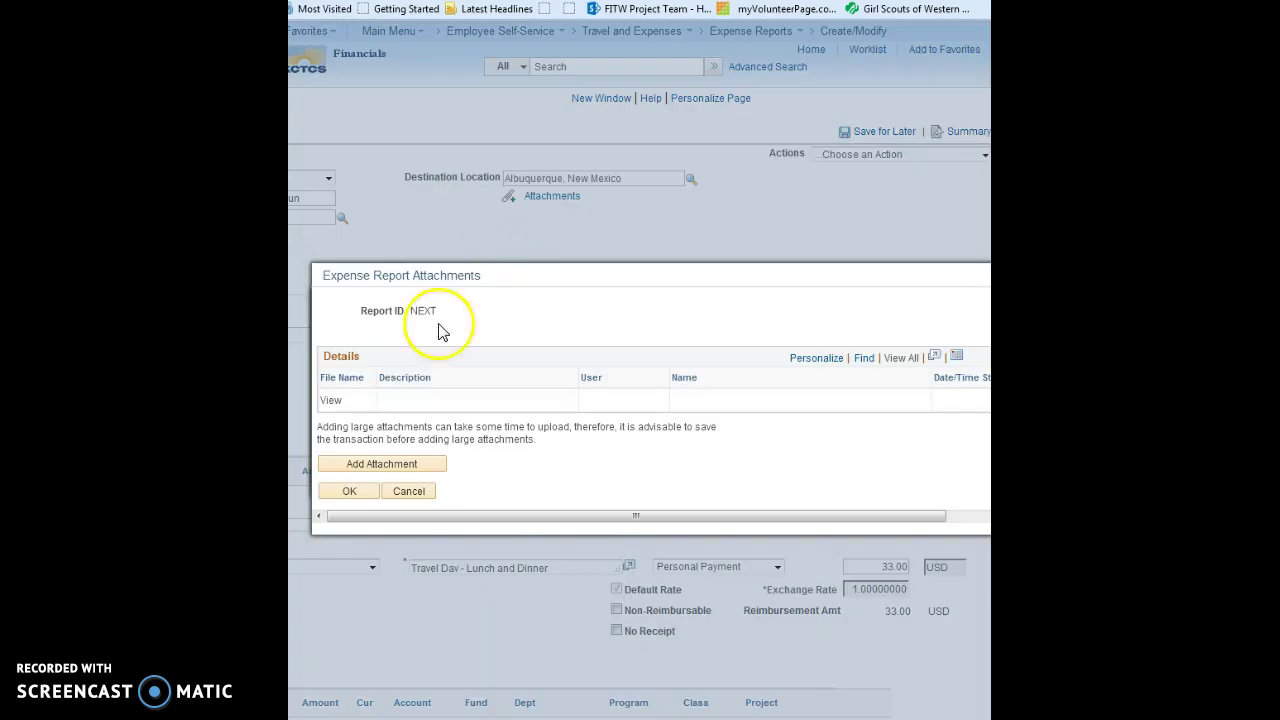
{"action": "left_click", "coordinate": [370, 468]}
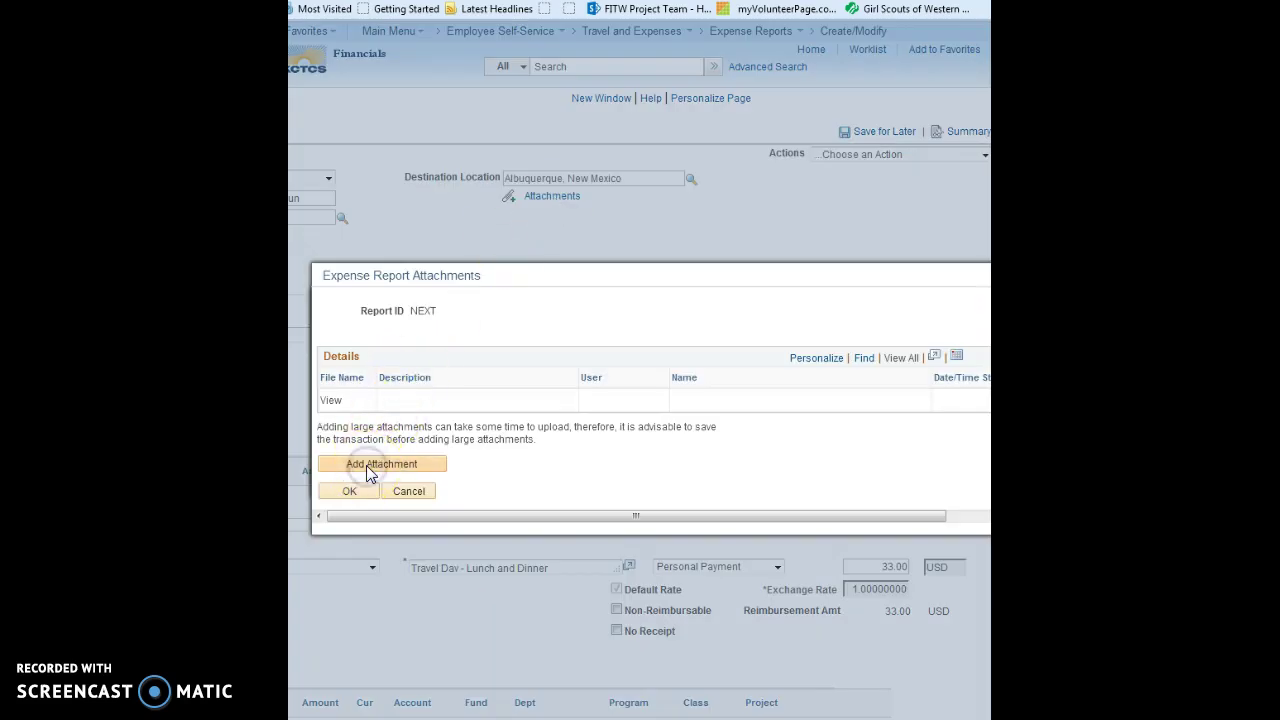
{"action": "left_click", "coordinate": [590, 398]}
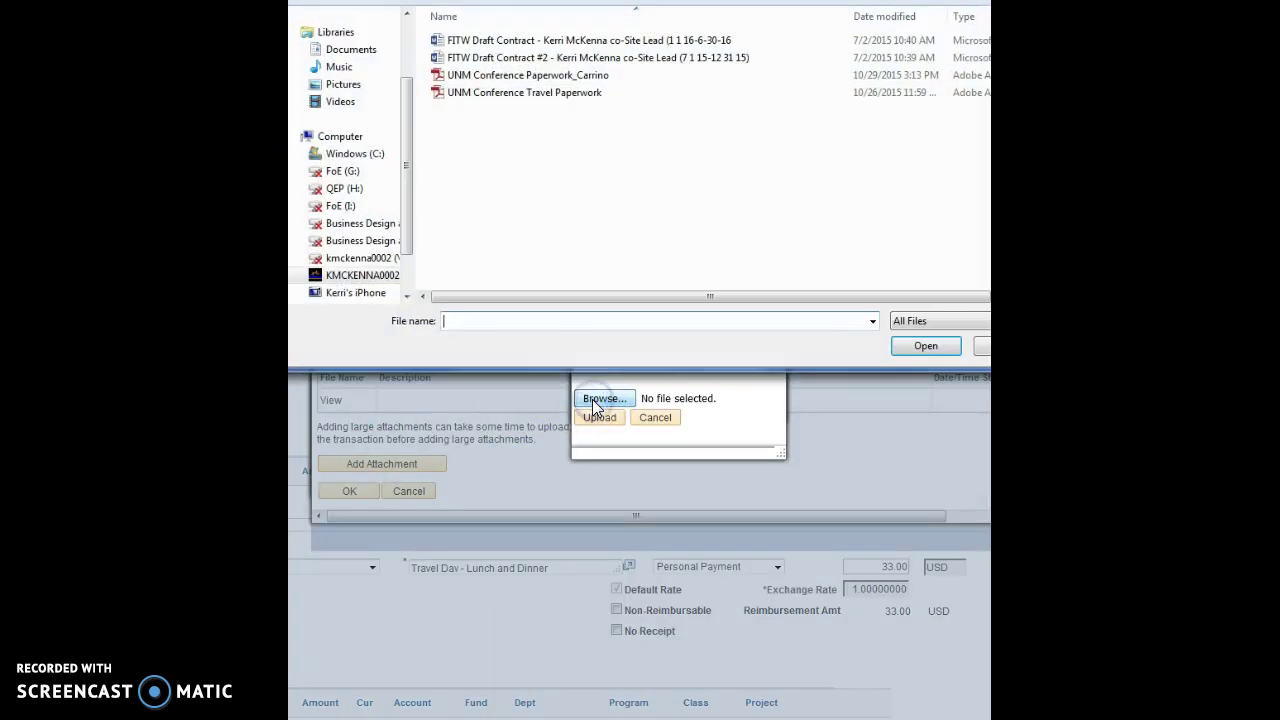
{"action": "double_click", "coordinate": [500, 93]}
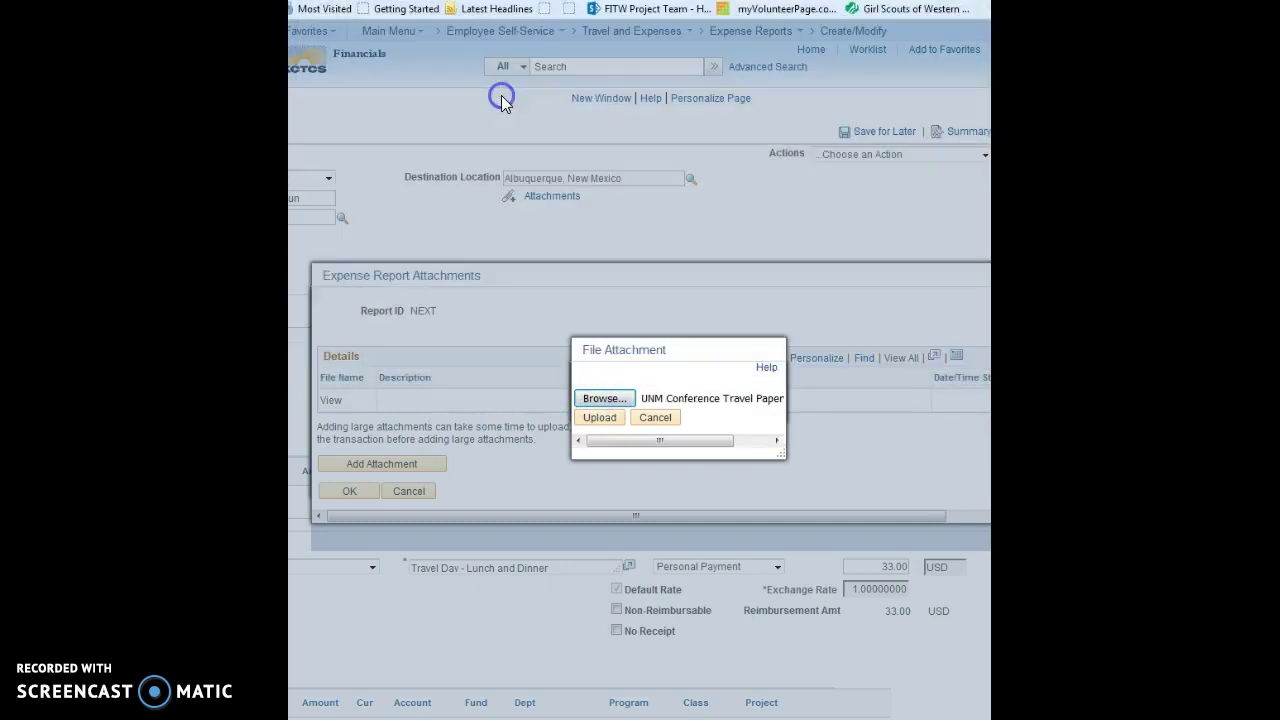
{"action": "left_click", "coordinate": [601, 418]}
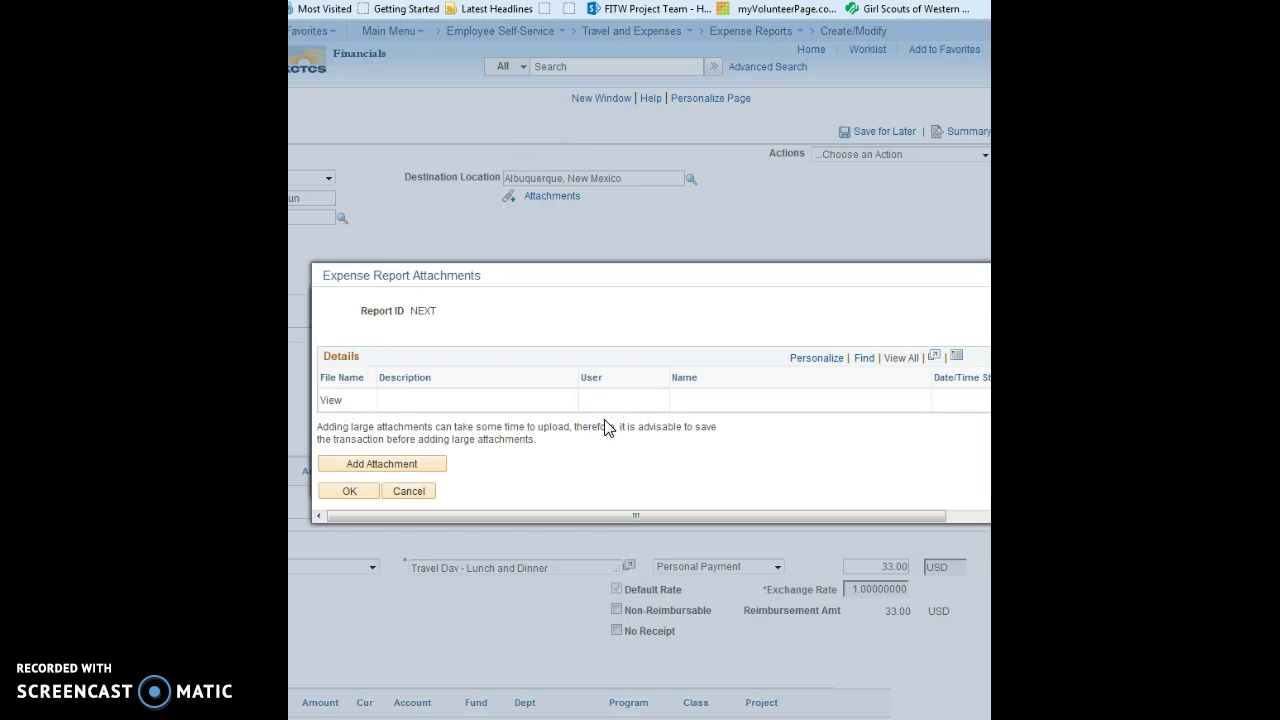
{"action": "left_click", "coordinate": [390, 474]}
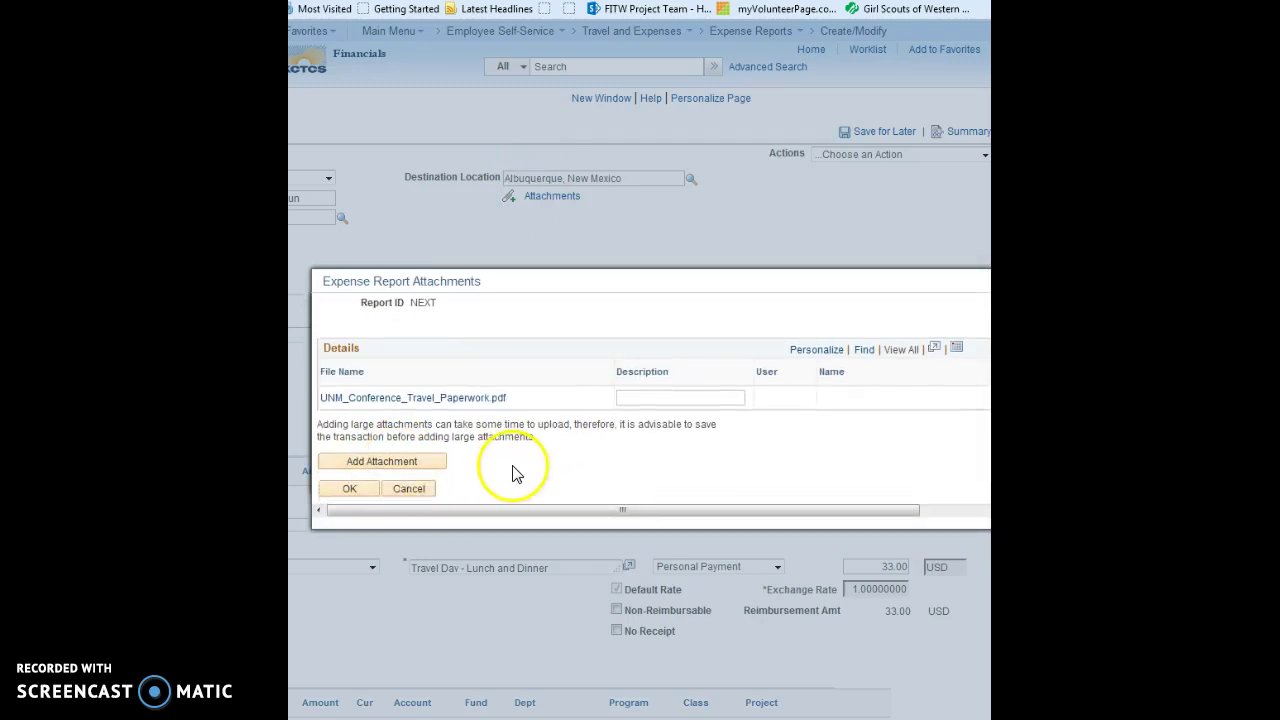
Step: Describe the attachment with the traveler's surname followed by "Conference Oct 2015" and save it to the report
{"action": "left_click", "coordinate": [632, 400]}
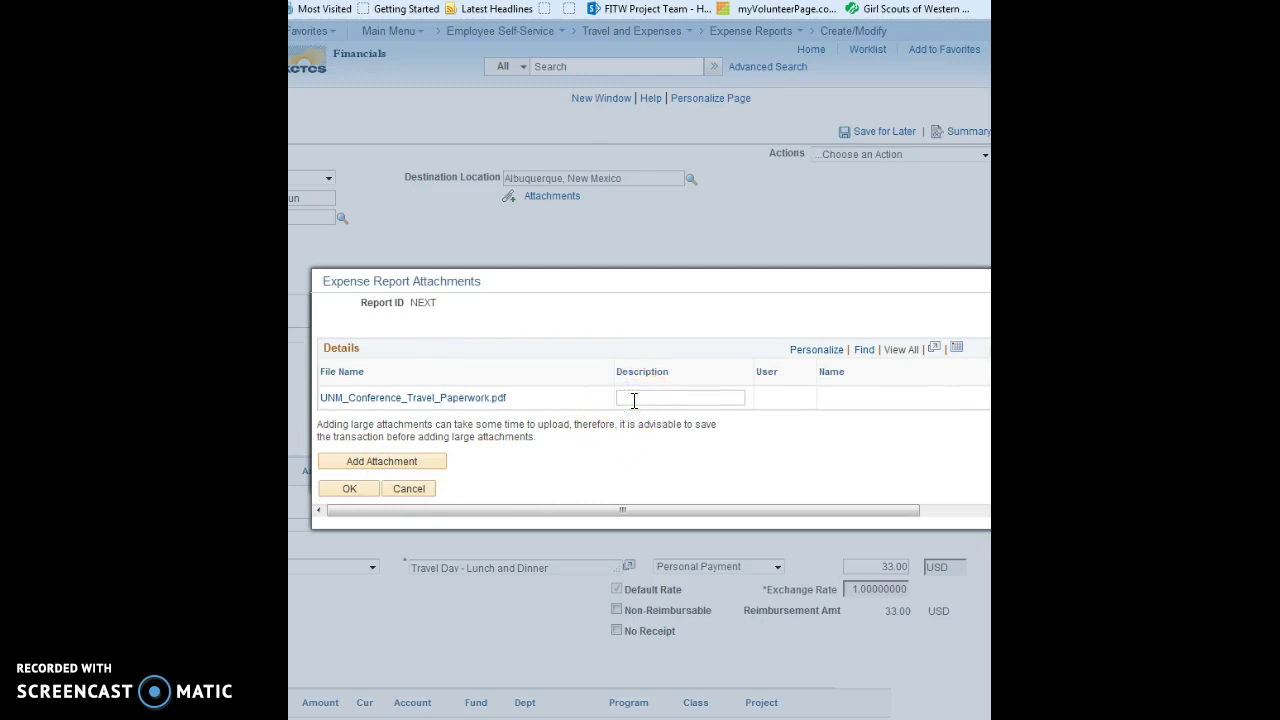
{"action": "type", "text": "McN"}
{"action": "key", "text": "BackSpace"}
{"action": "type", "text": "Kenna Conference Oct 2015"}
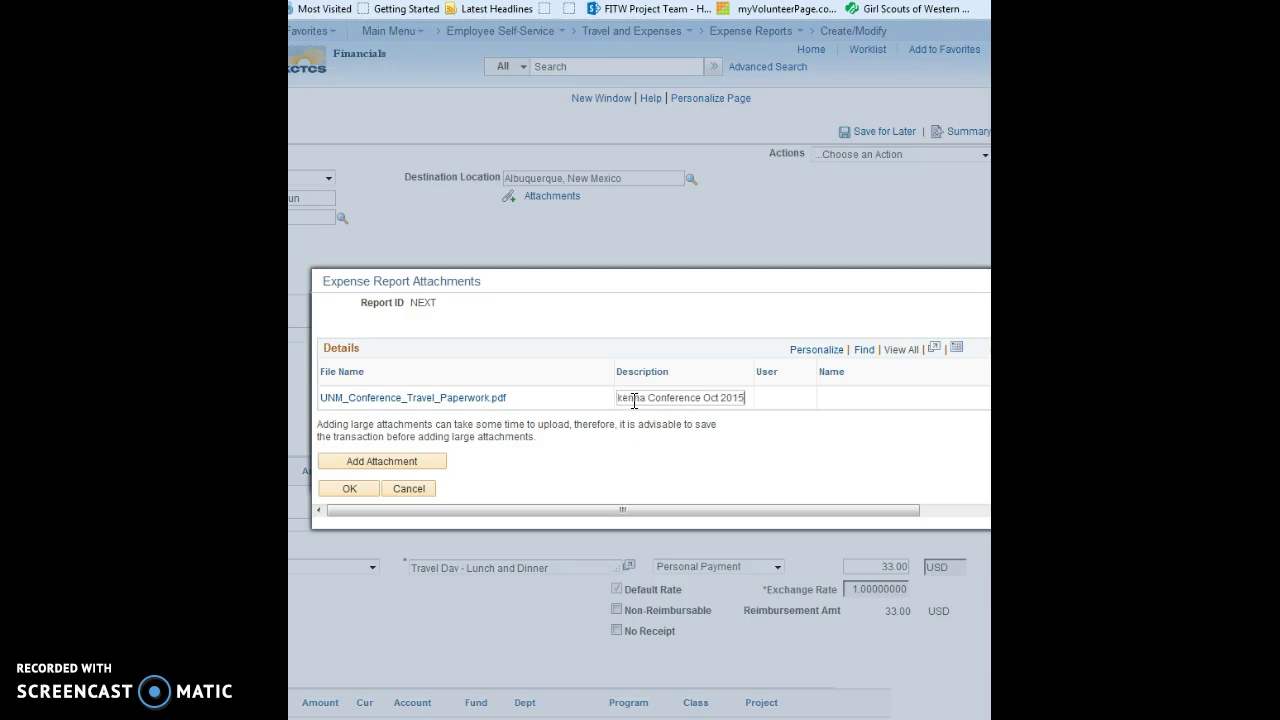
{"action": "left_click", "coordinate": [350, 490]}
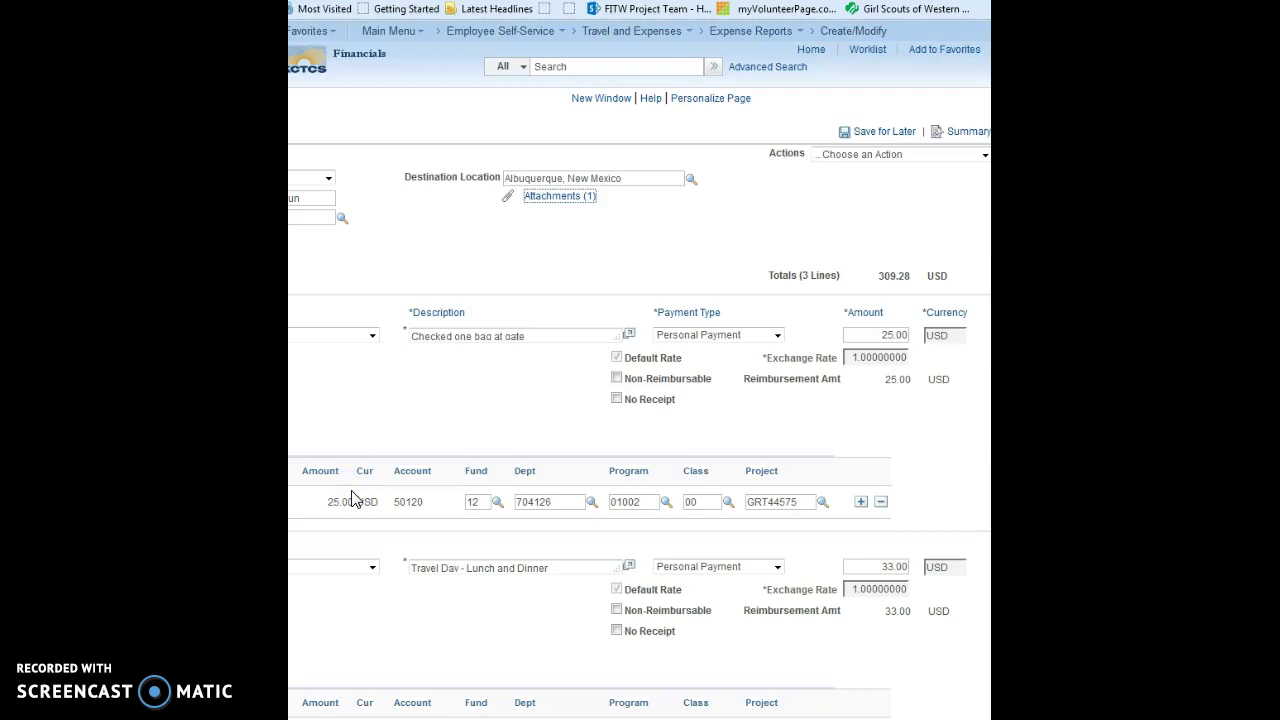
{"action": "left_click", "coordinate": [566, 205]}
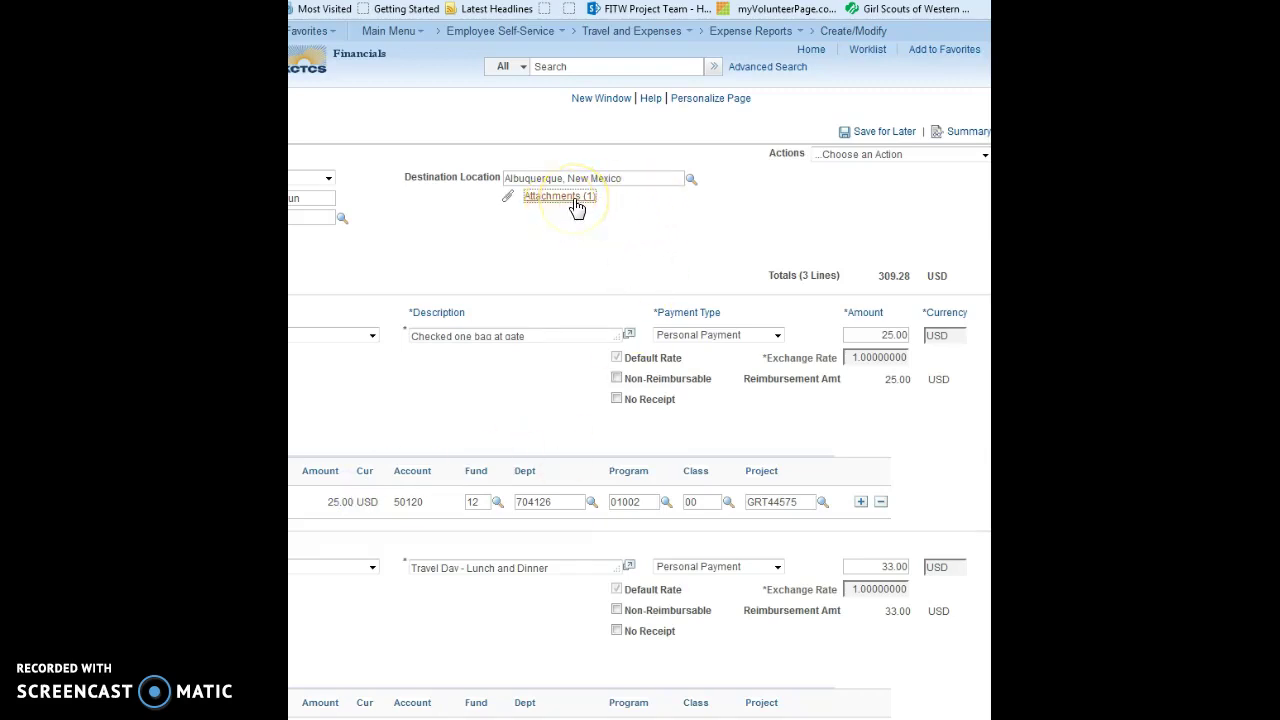
Step: Certify in the report's summary that the expenses are accurate and comply with policy, and submit the report for approval
{"action": "left_click", "coordinate": [974, 132]}
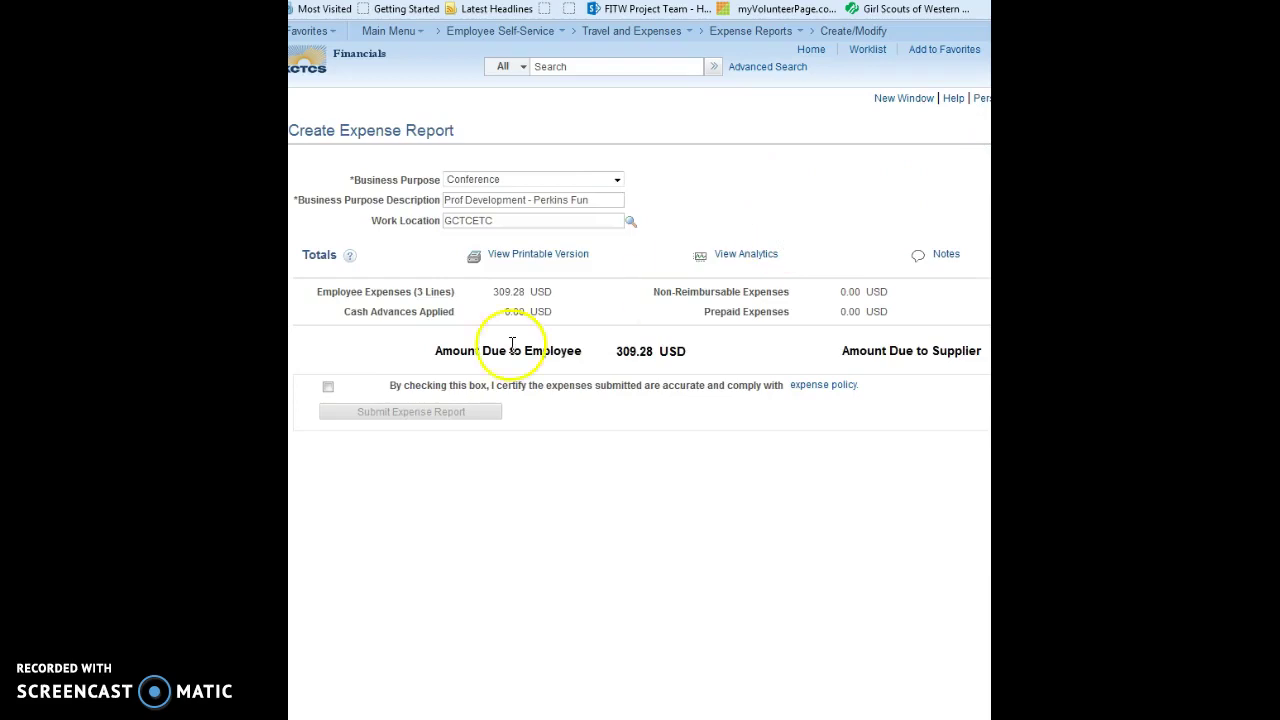
{"action": "left_click", "coordinate": [328, 389]}
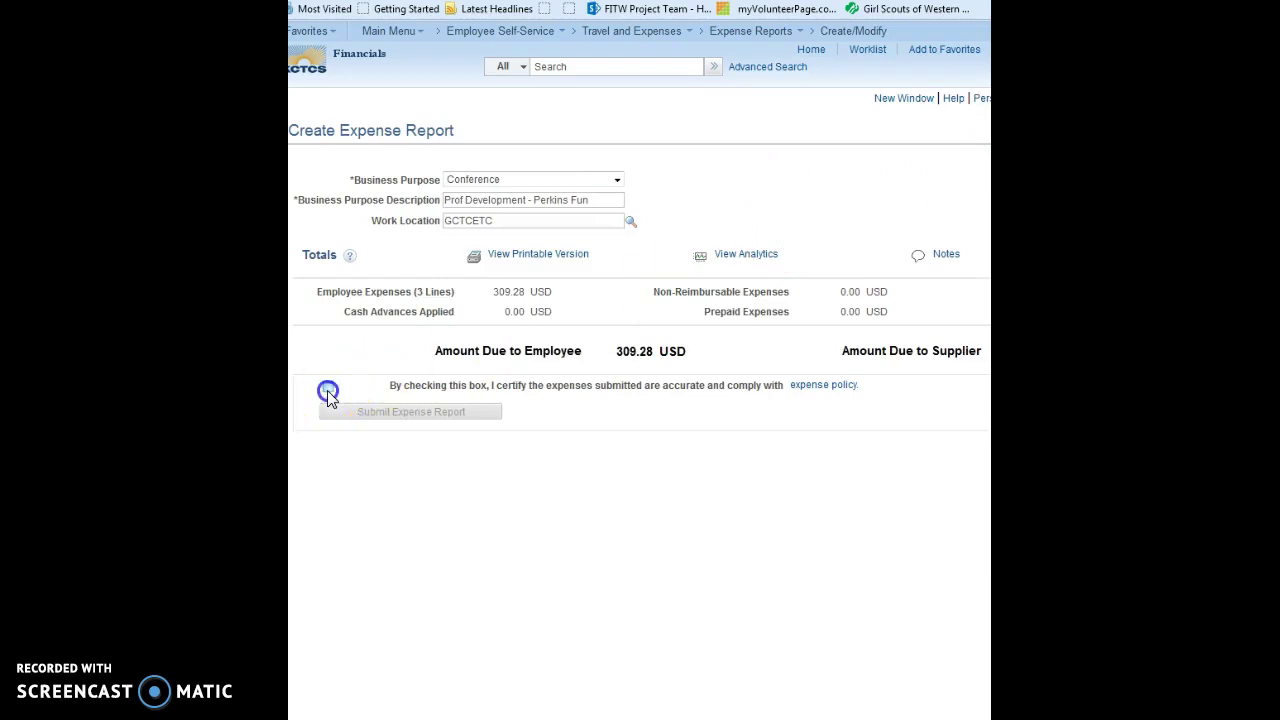
{"action": "left_click", "coordinate": [387, 422]}
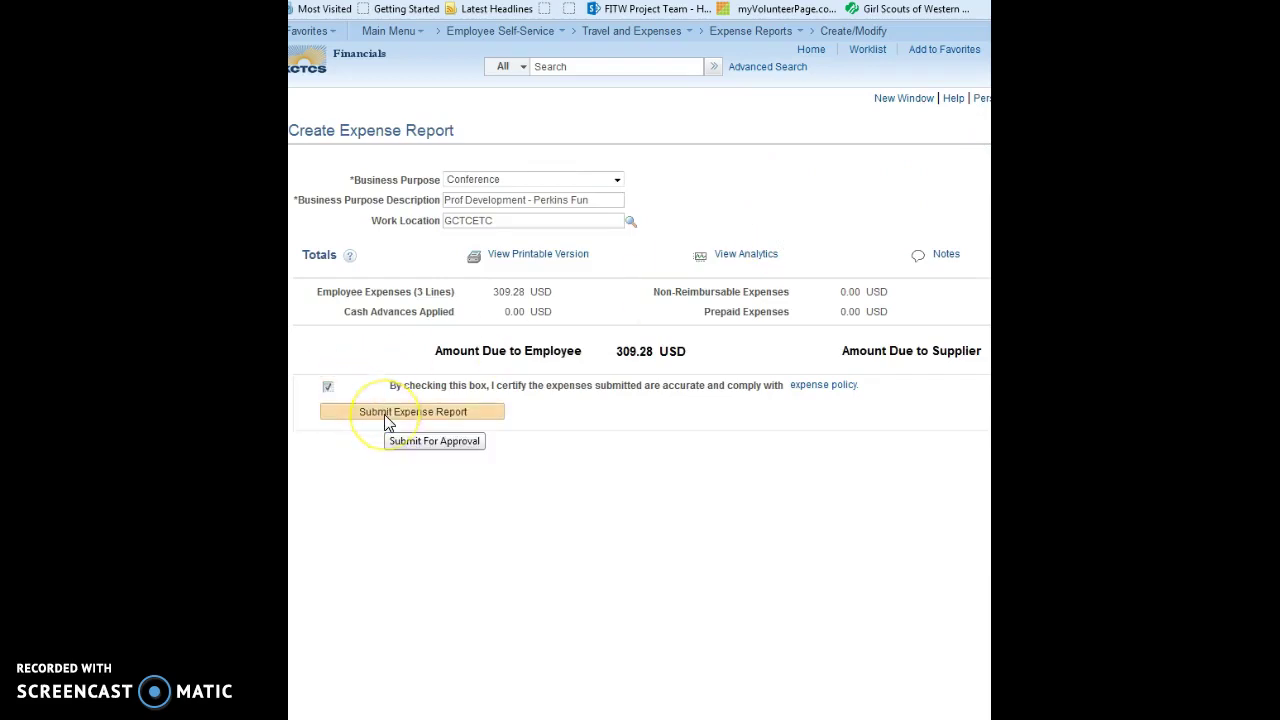
{"action": "left_click", "coordinate": [395, 423]}
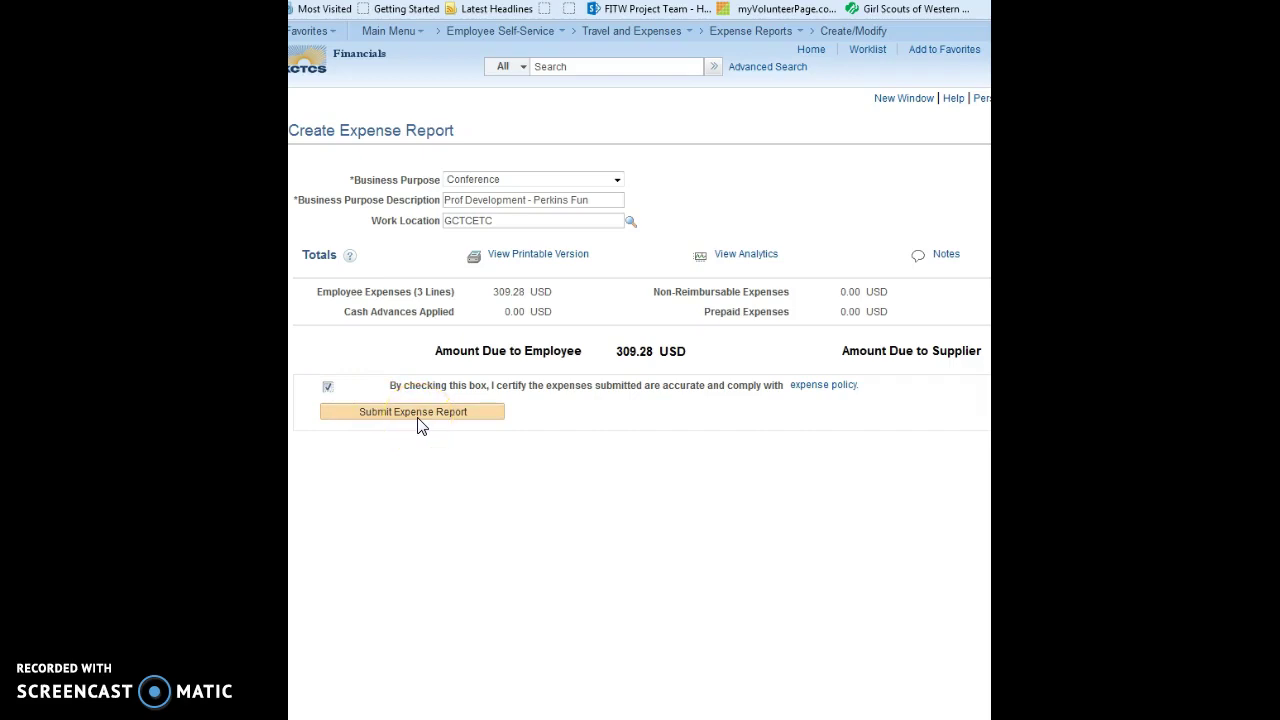